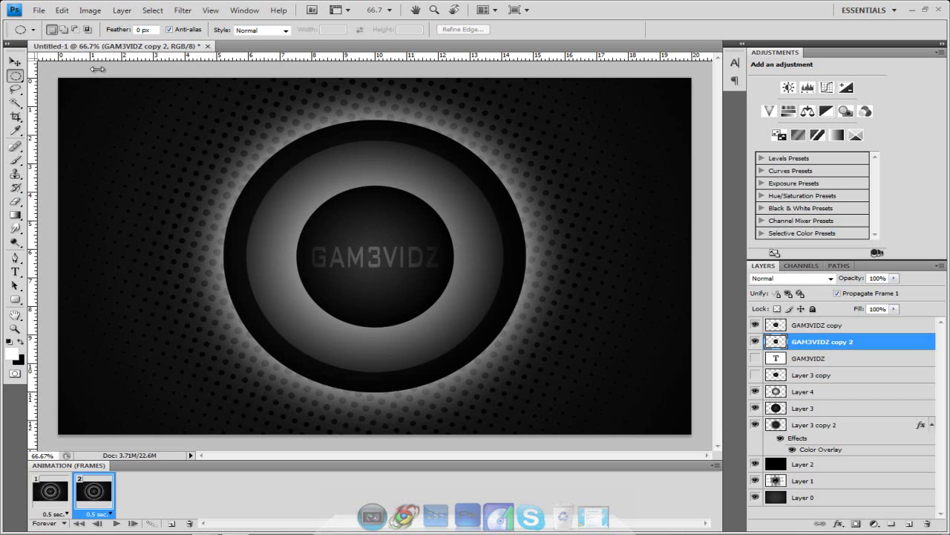
- Open the File menu to begin a new document beside the ring wallpaper
left_click(38, 10)
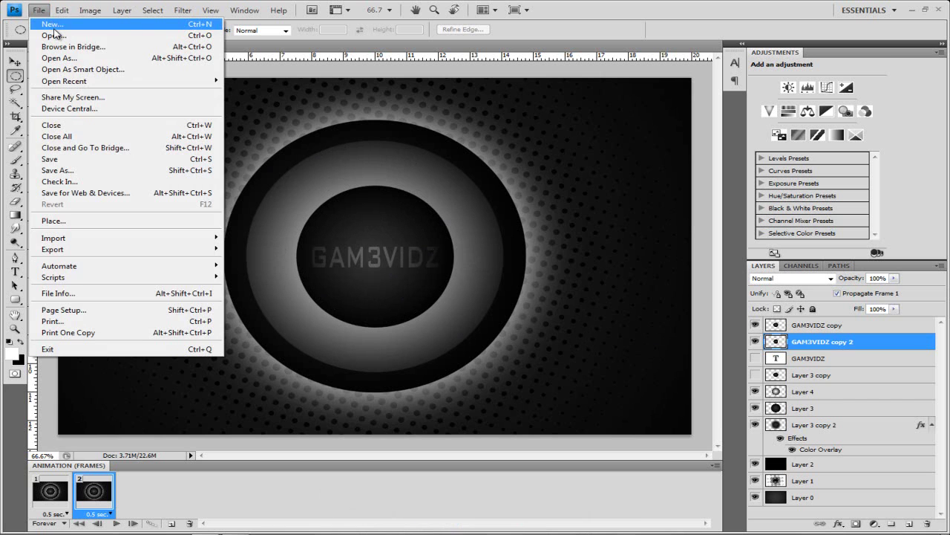
- Create a new 1440×900 document
left_click(44, 18)
double_click(440, 180)
left_click(430, 200)
left_click(628, 132)
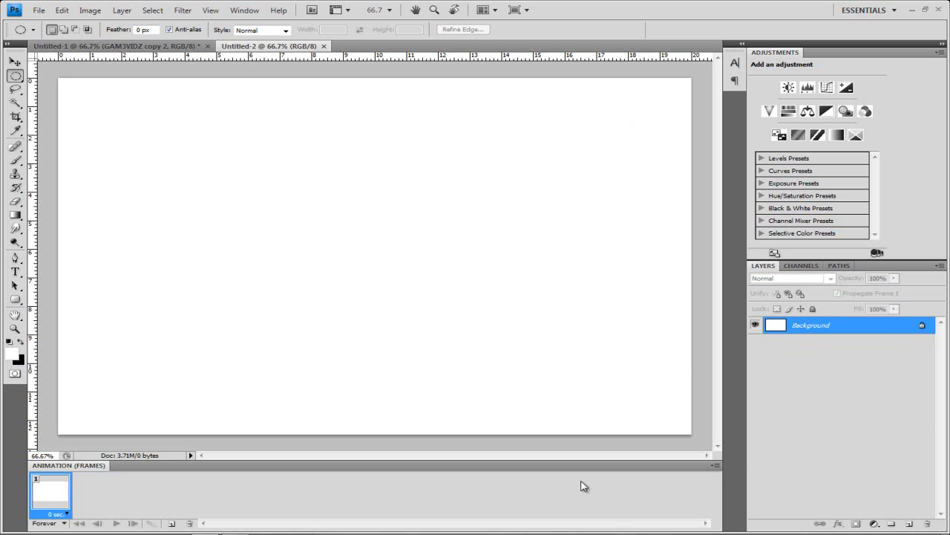
- Collapse the Animation panel and convert the Background into Layer 0
left_click(713, 466)
left_click(711, 468)
double_click(711, 467)
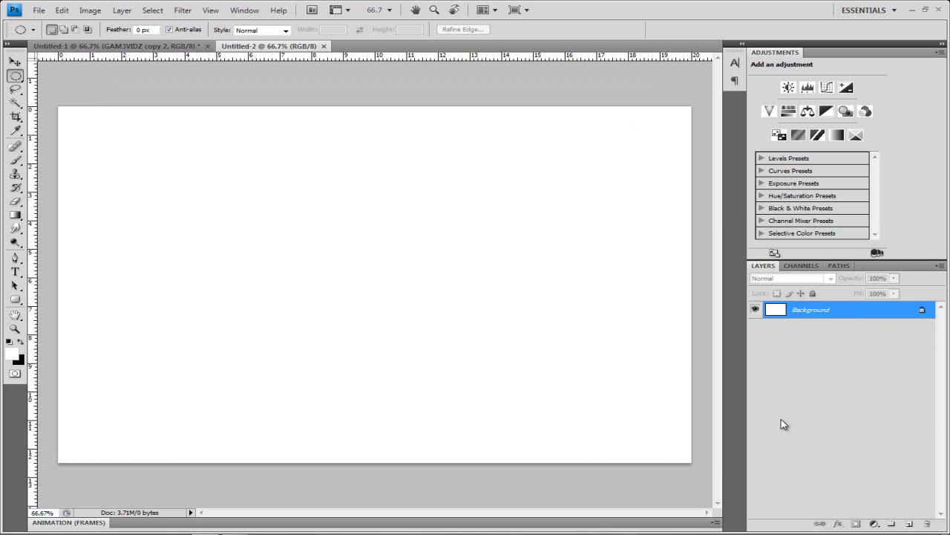
double_click(860, 316)
left_click(580, 171)
- Set the foreground to #333333, then swap so black is foreground
left_click(12, 353)
left_click(540, 359)
left_click_drag(540, 358, 470, 362)
type("333333")
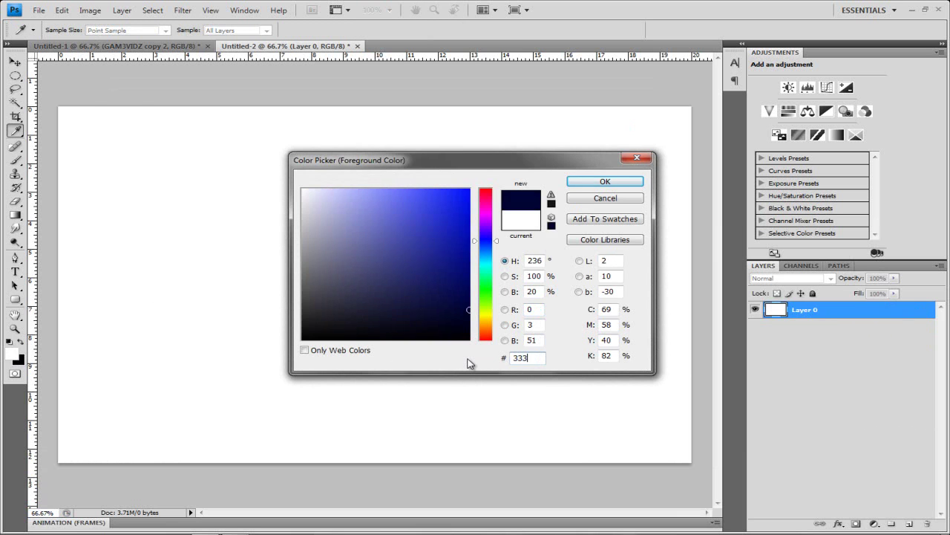
left_click(583, 182)
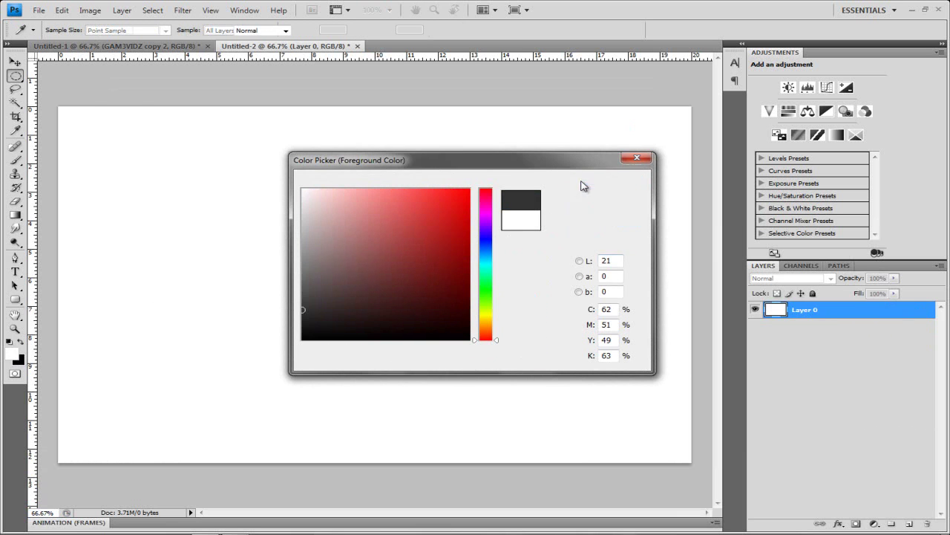
key("m")
left_click(21, 341)
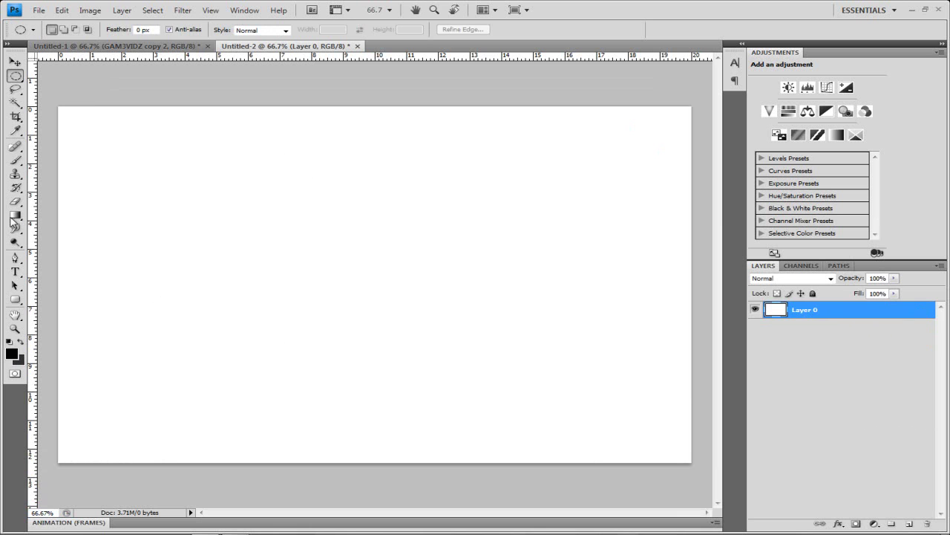
- Fill the whole canvas with black using the Paint Bucket
left_click_drag(14, 216, 15, 216)
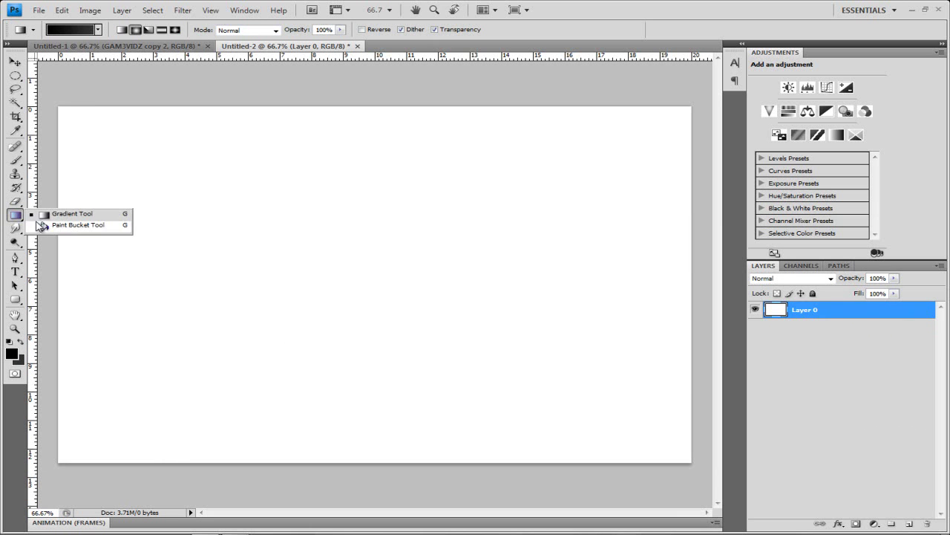
left_click(74, 223)
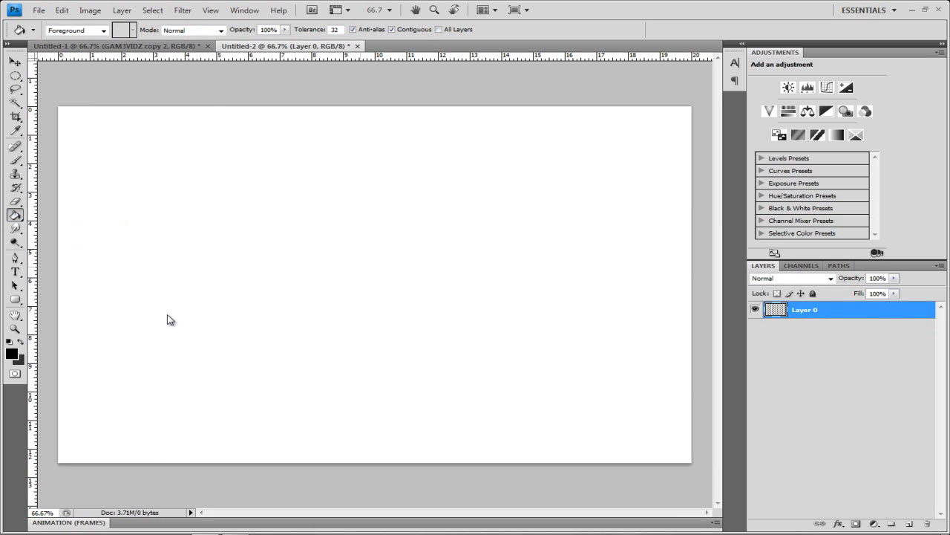
left_click(167, 319)
- Paint a dark grey glow at the centre with a 2500 px soft brush
left_click(20, 342)
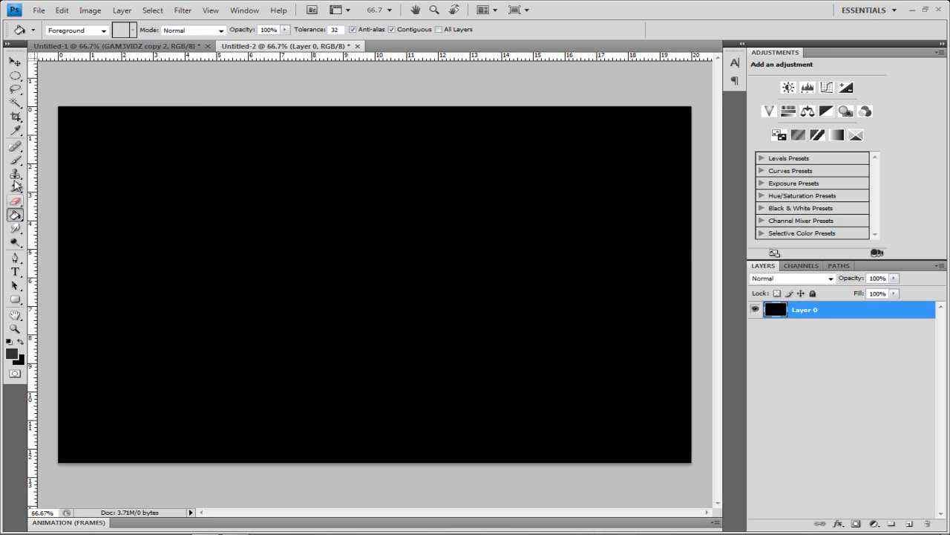
left_click(15, 160)
left_click(90, 32)
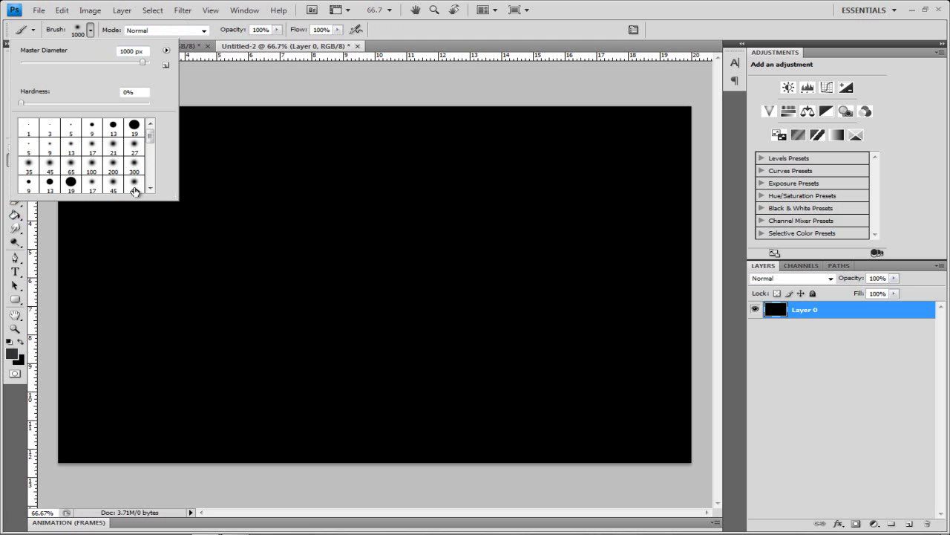
left_click(131, 170)
left_click(133, 184)
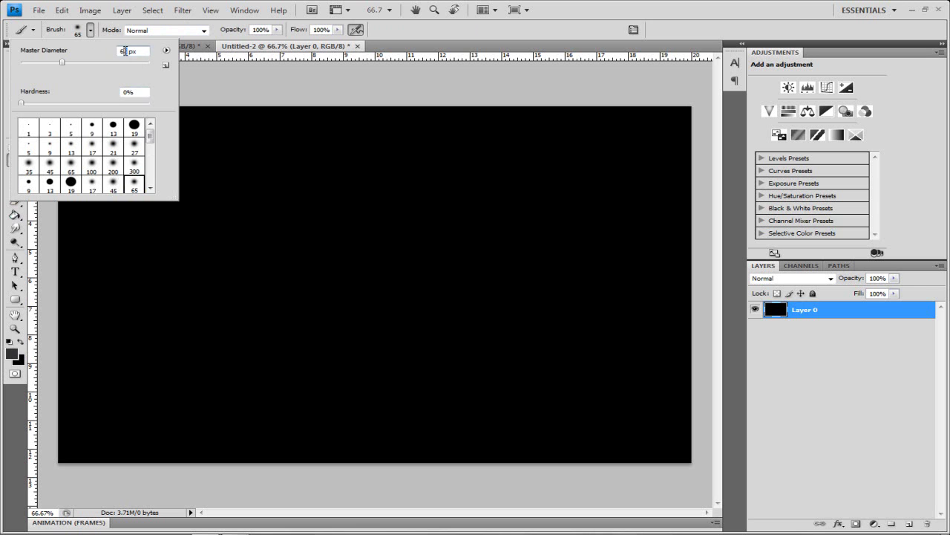
left_click_drag(62, 62, 150, 63)
key("Return")
left_click(364, 282)
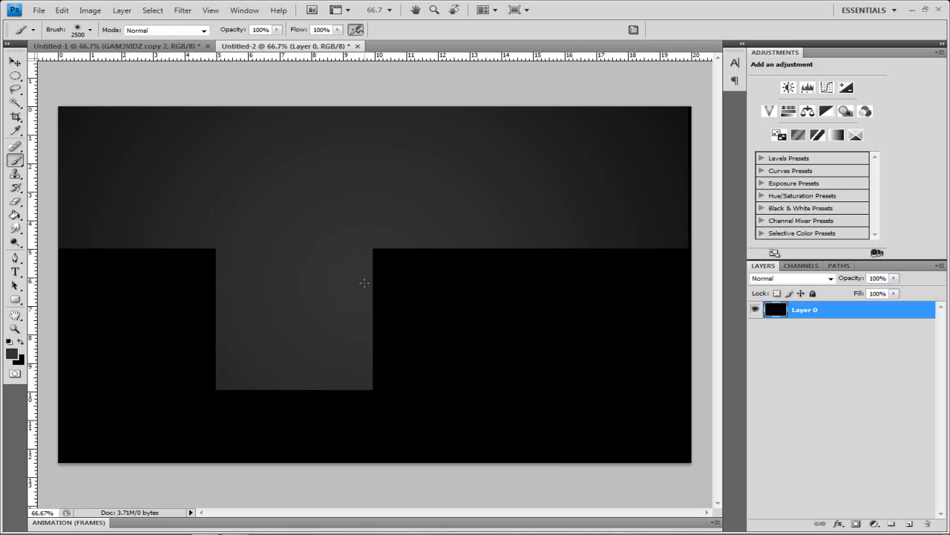
- Add Layer 1 and fill it with white
left_click(913, 524)
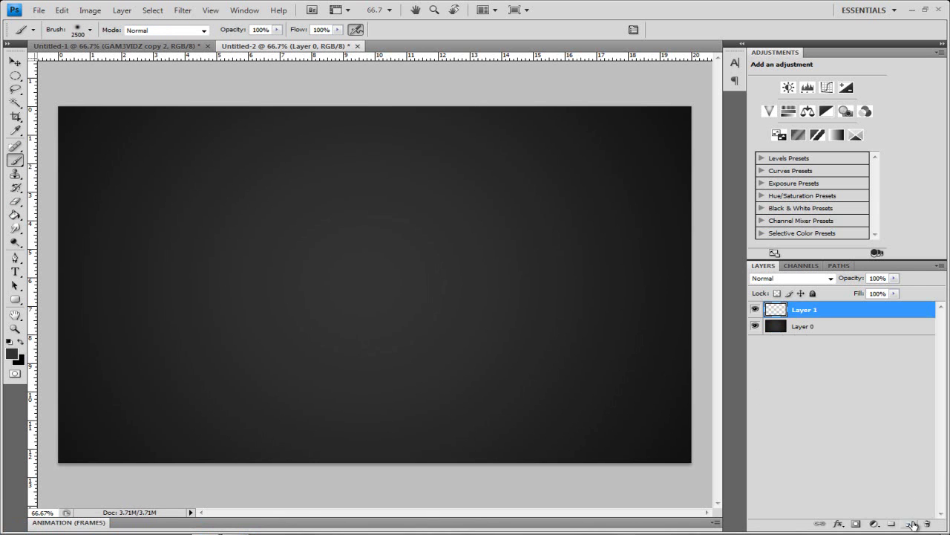
left_click(11, 354)
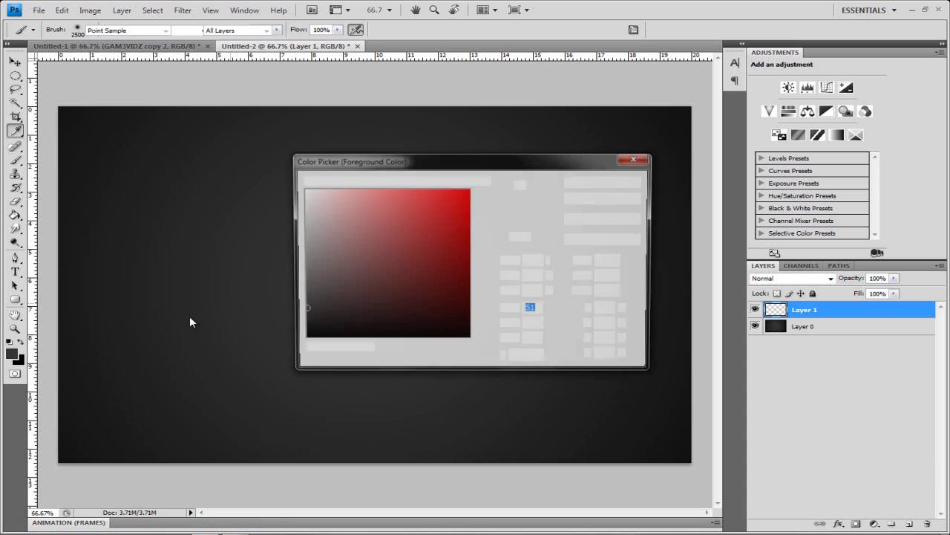
left_click_drag(378, 283, 186, 141)
left_click(603, 184)
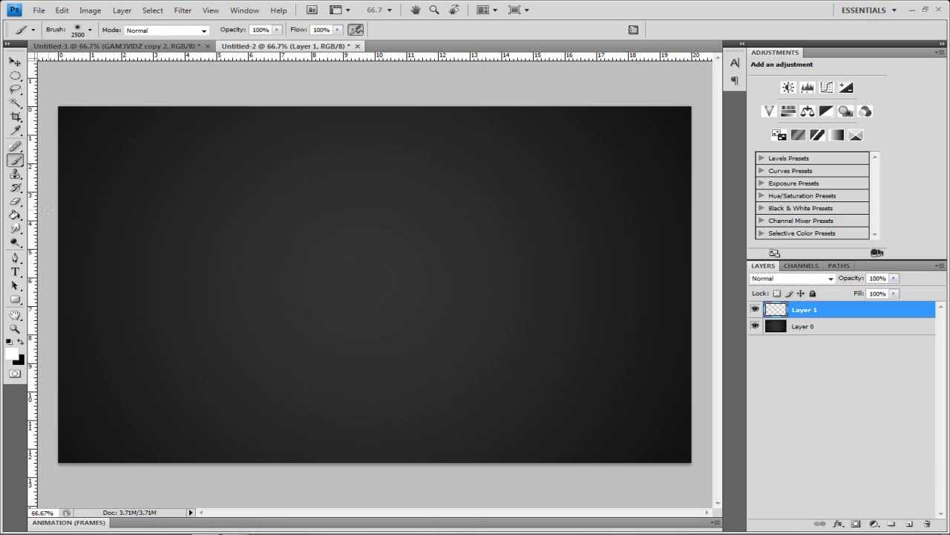
left_click(15, 214)
left_click(365, 282)
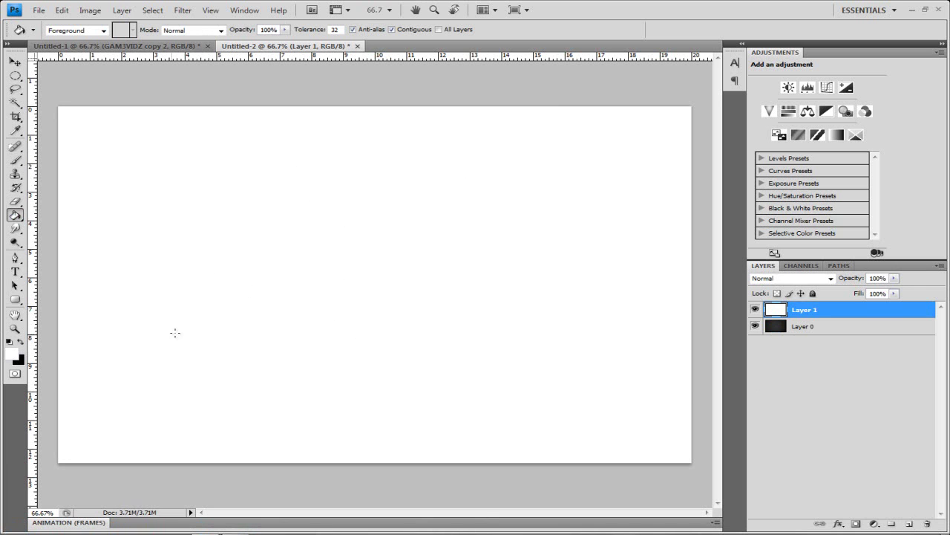
- Paint a large black spot in the centre with a 1000 px soft brush
key("x")
left_click(14, 159)
left_click(90, 30)
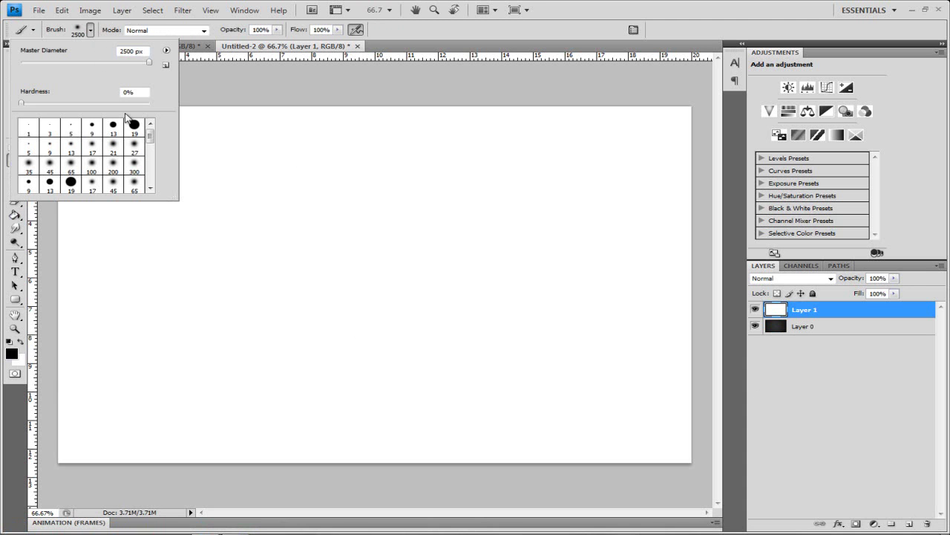
left_click(135, 165)
left_click(121, 51)
left_click(141, 65)
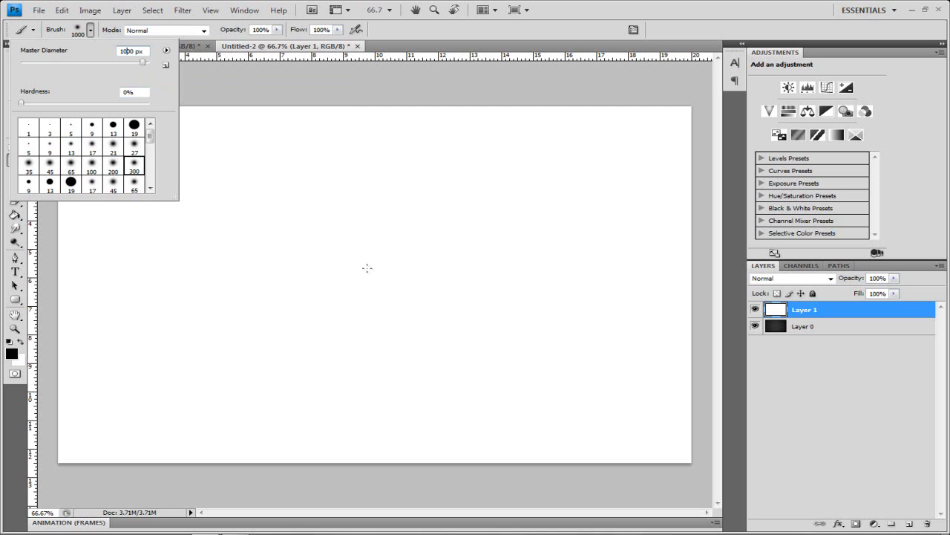
left_click(166, 50)
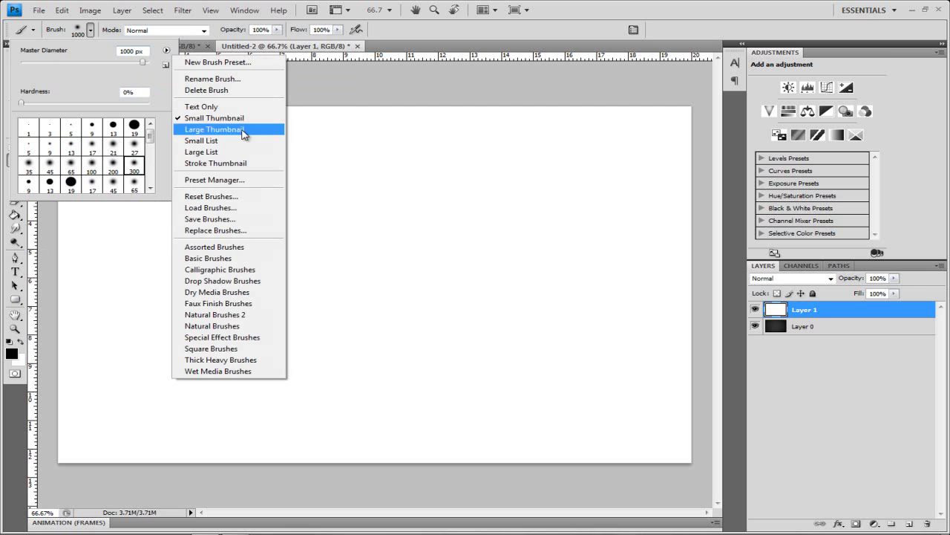
left_click(336, 92)
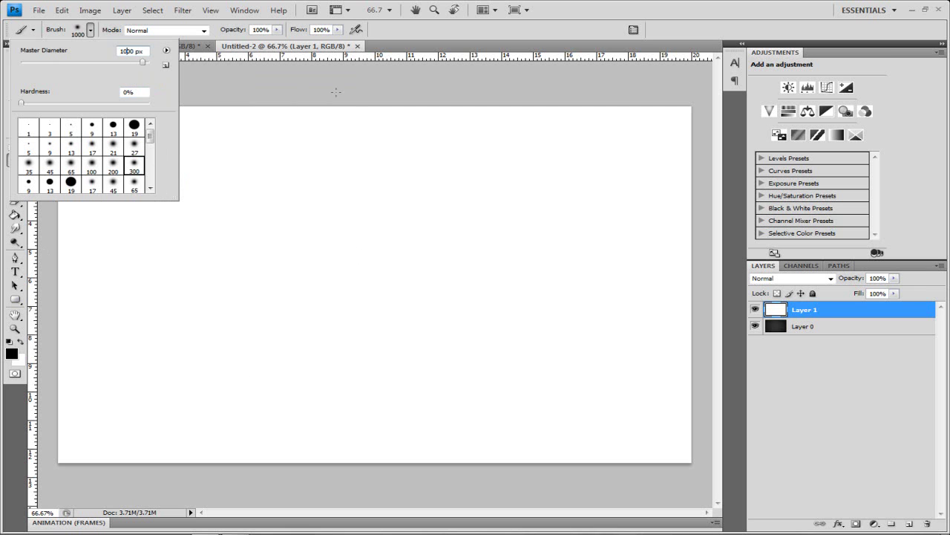
left_click(360, 275)
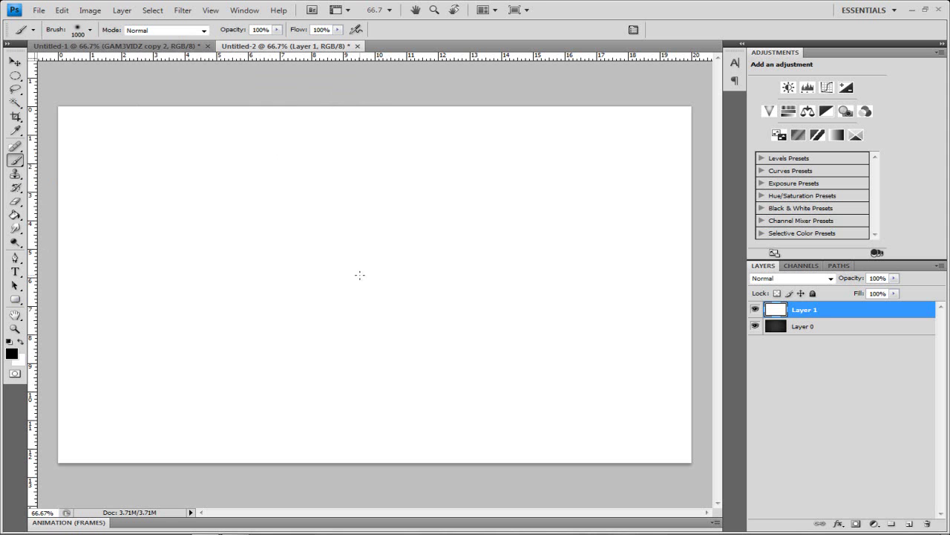
left_click(360, 275)
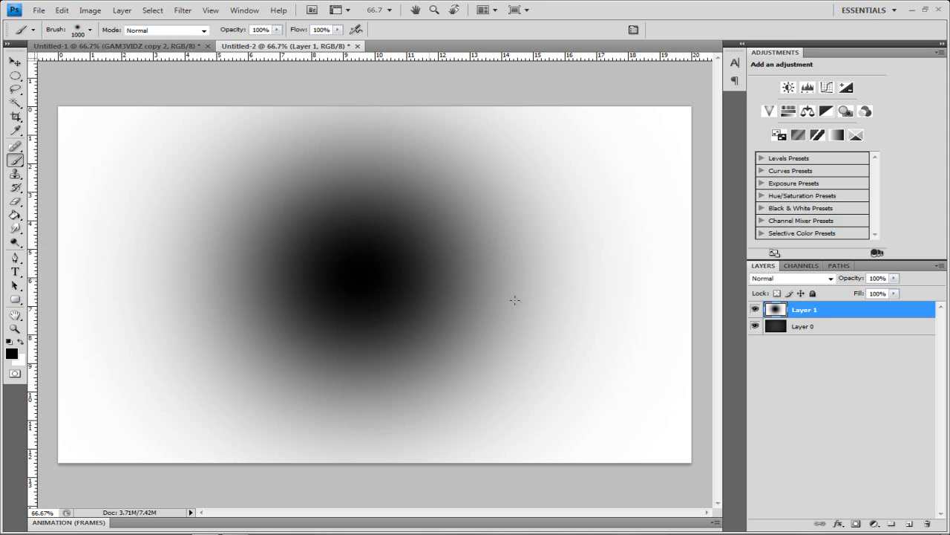
- Apply Pixelate > Color Halftone with default settings to Layer 1
left_click(182, 10)
mouse_move(214, 153)
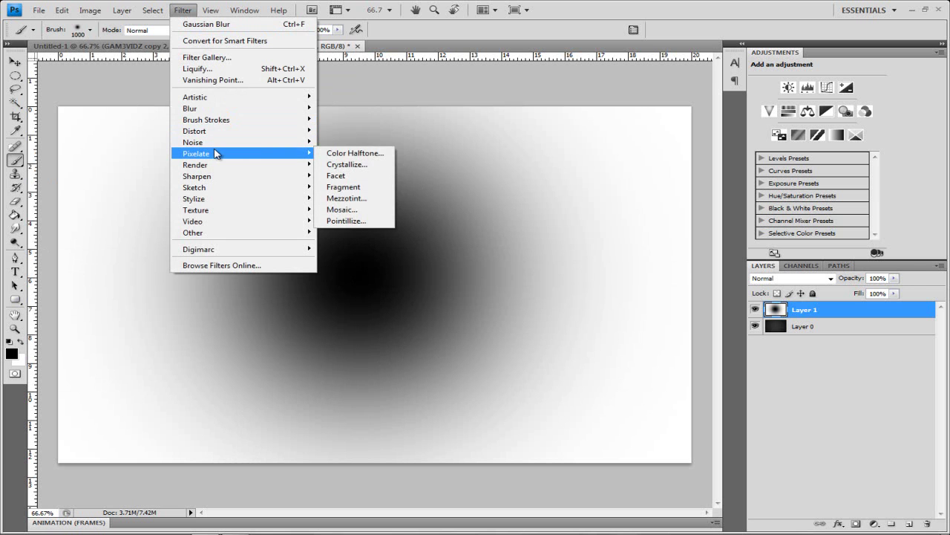
left_click(352, 153)
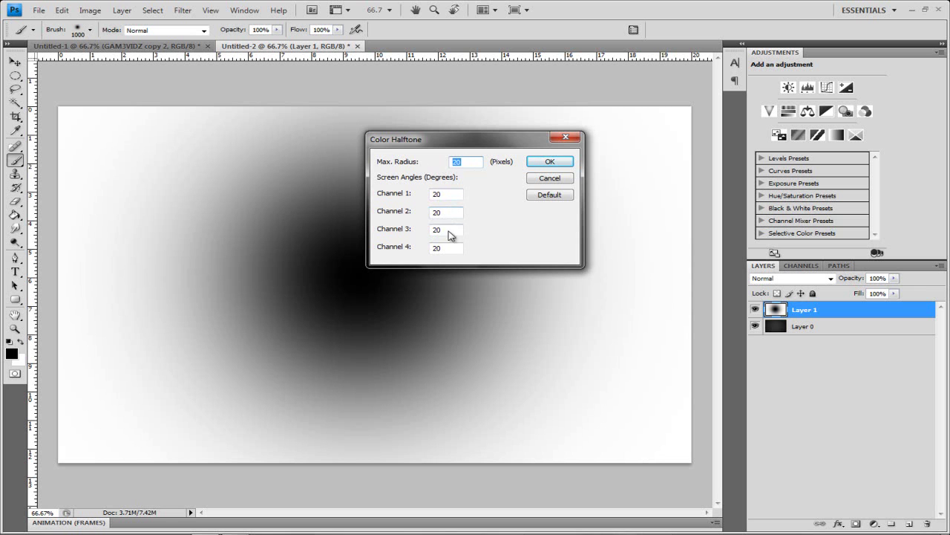
left_click(538, 162)
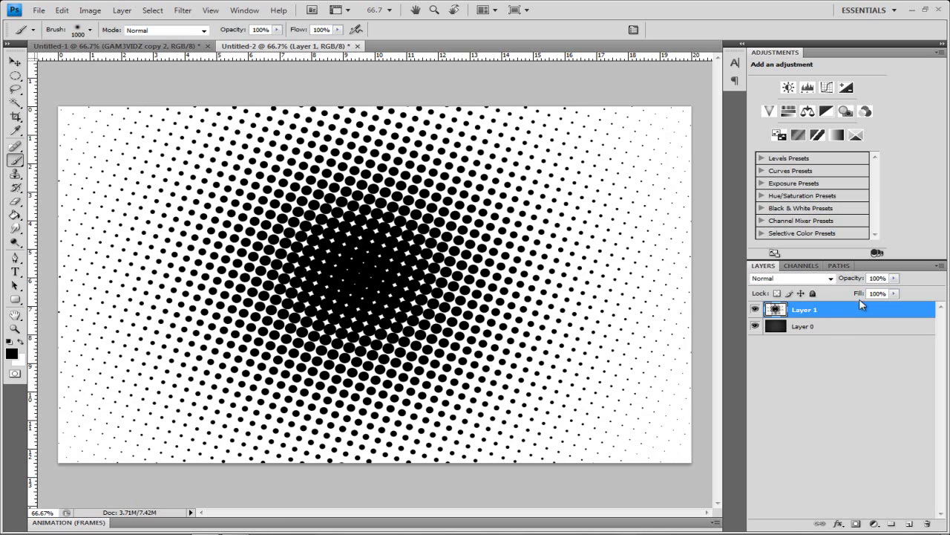
- Set Layer 1's blend mode to Overlay and hide Layer 0
left_click(814, 279)
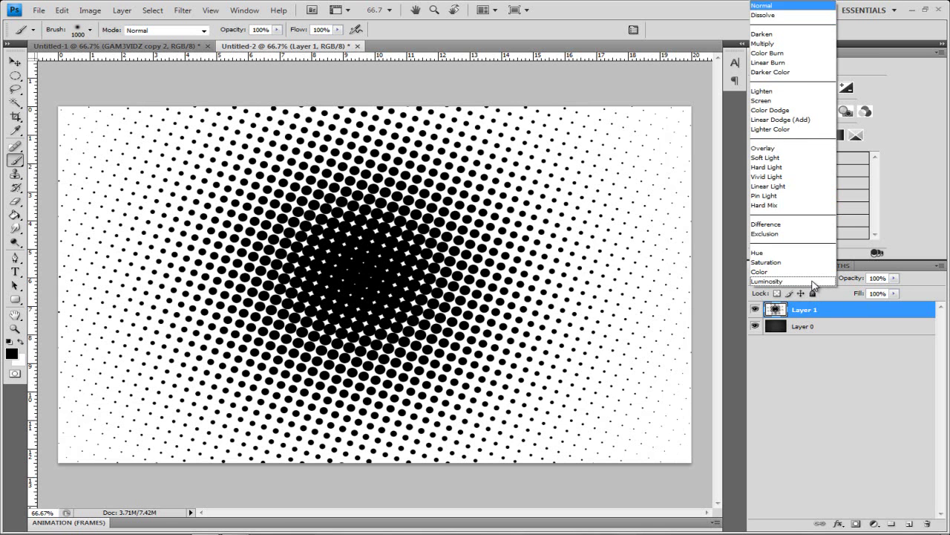
left_click(804, 149)
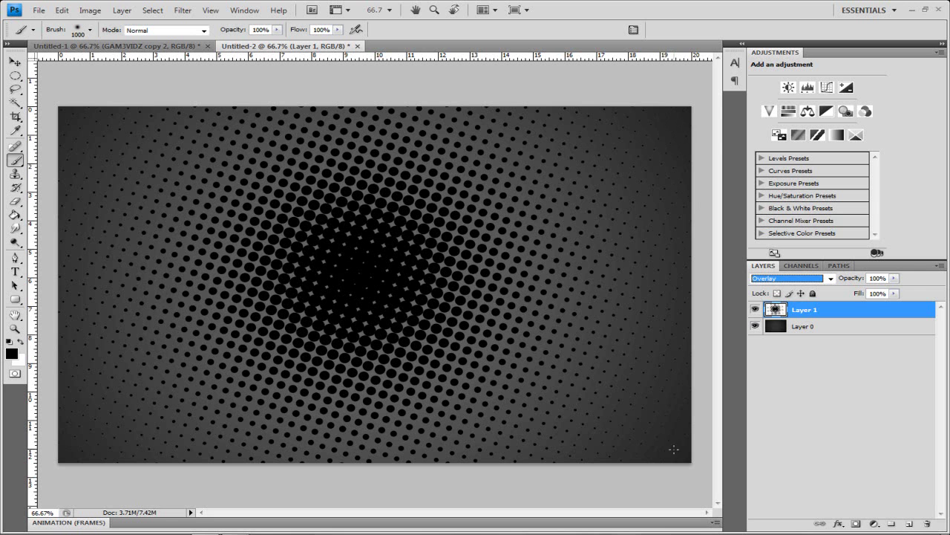
left_click(755, 326)
- Show Layer 0, add Layer 2 filled black, and blend it in Soft Light
left_click(755, 327)
left_click(910, 524)
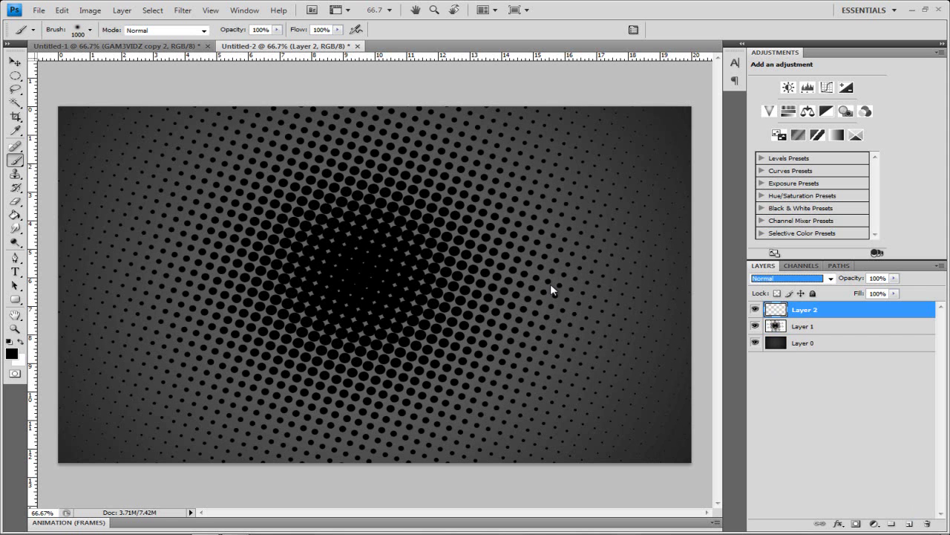
left_click(14, 215)
left_click(355, 275)
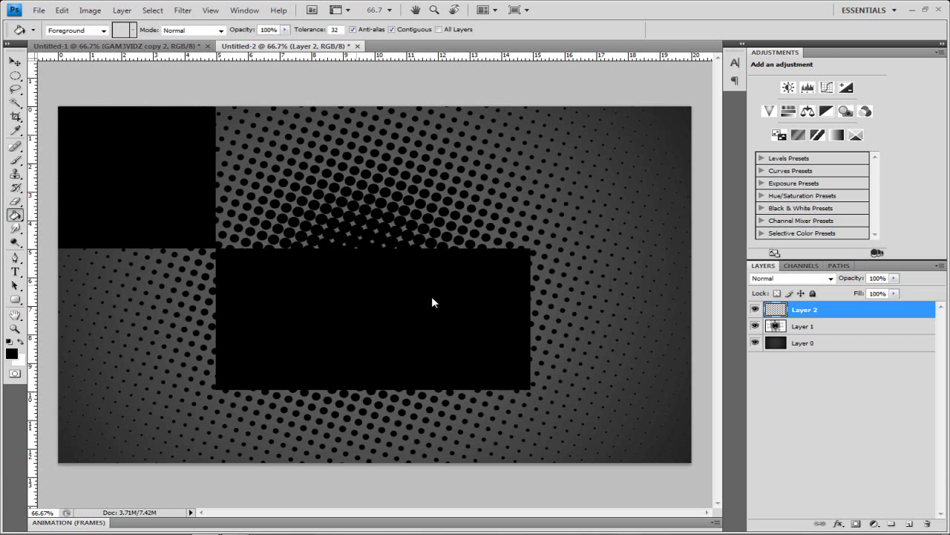
left_click(809, 278)
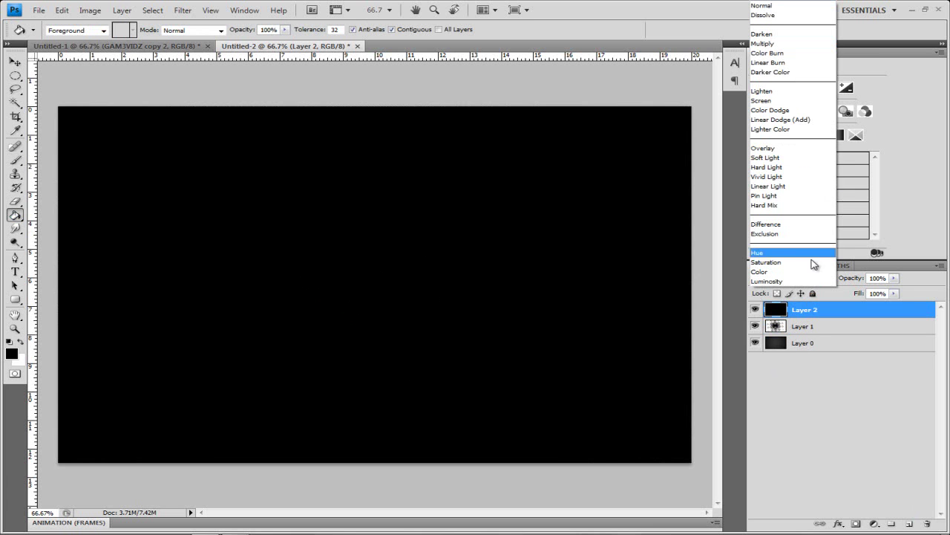
left_click(805, 163)
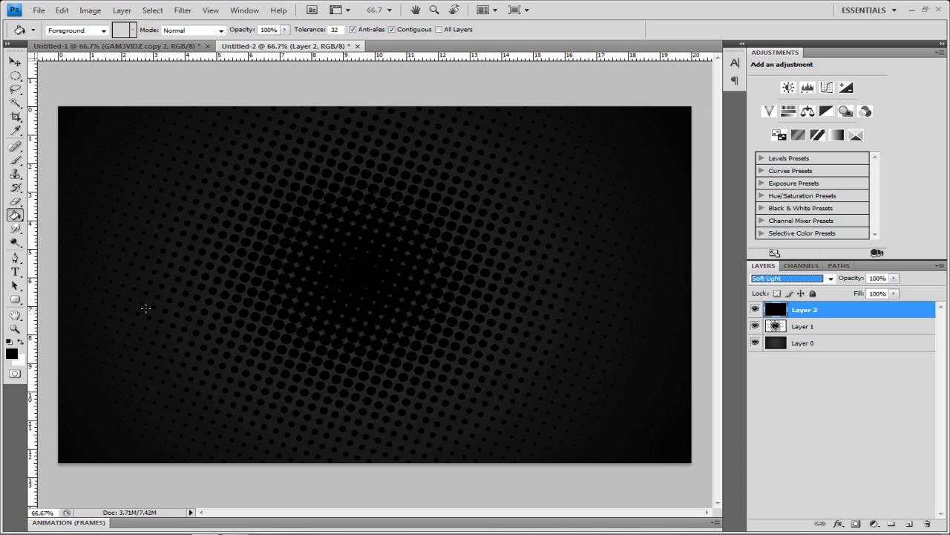
left_click(15, 76)
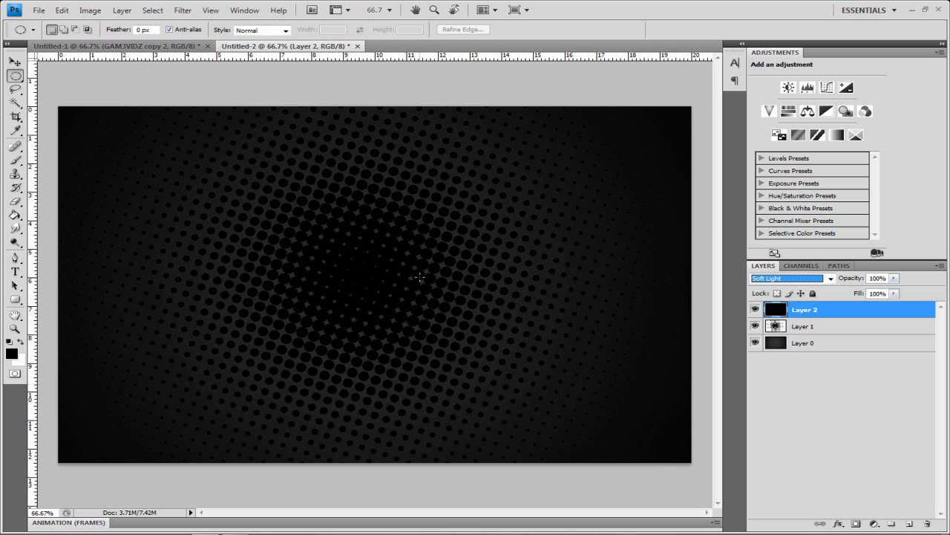
- Add Layer 3 and select a large circle around the canvas centre
left_click(908, 524)
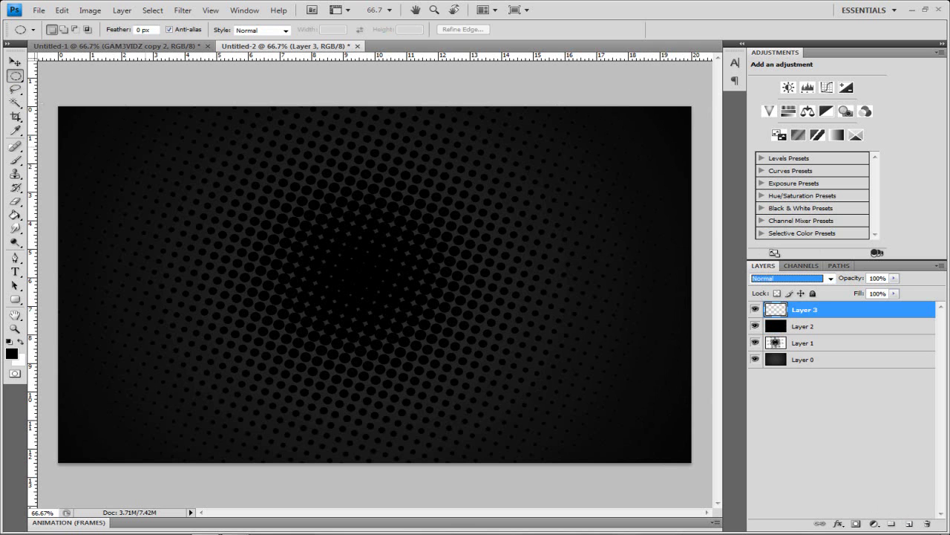
left_click(15, 76)
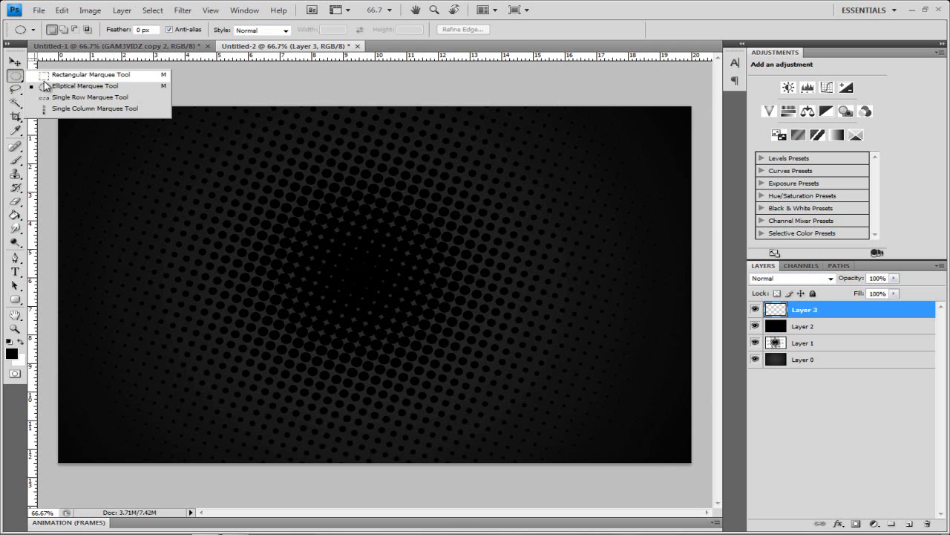
left_click(47, 86)
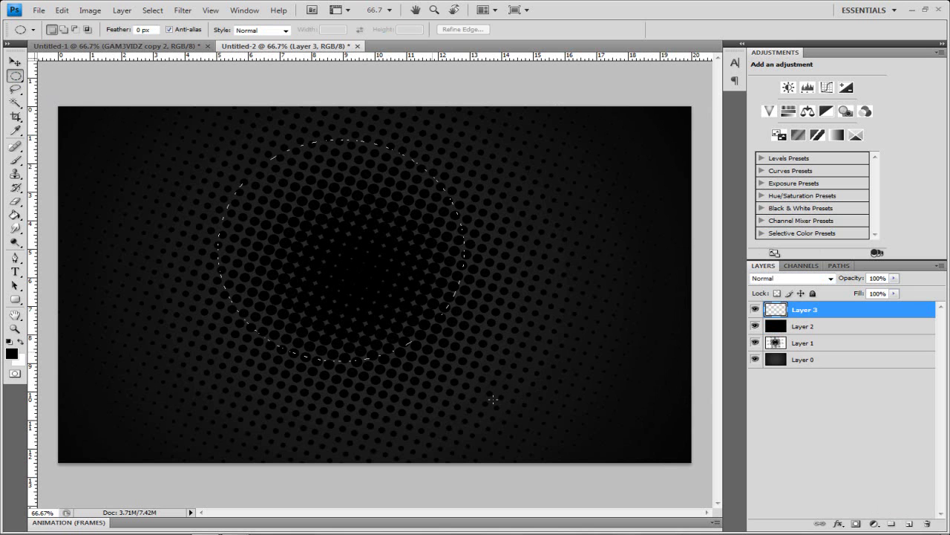
left_click_drag(528, 419, 218, 139)
- Choose the Gradient tool with the radial gradient shape
left_click(15, 215)
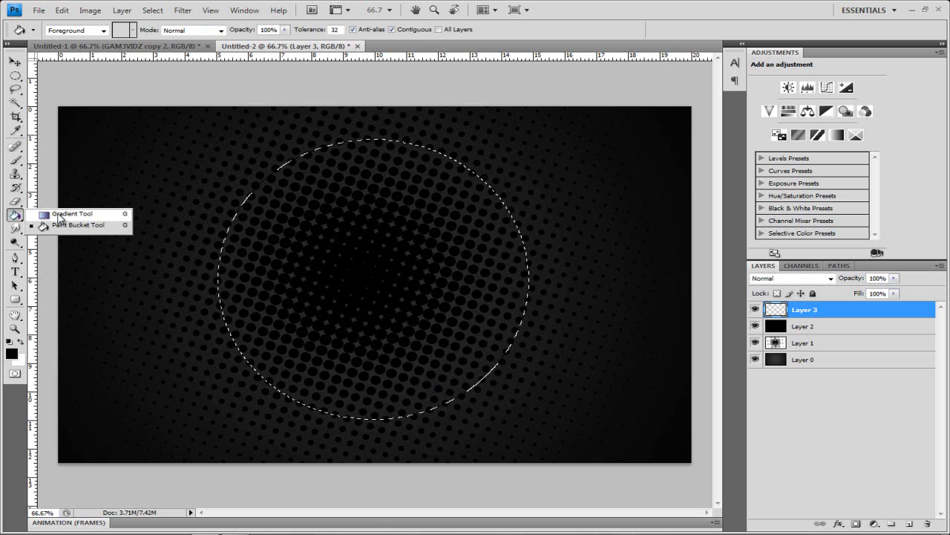
left_click(63, 216)
left_click(135, 29)
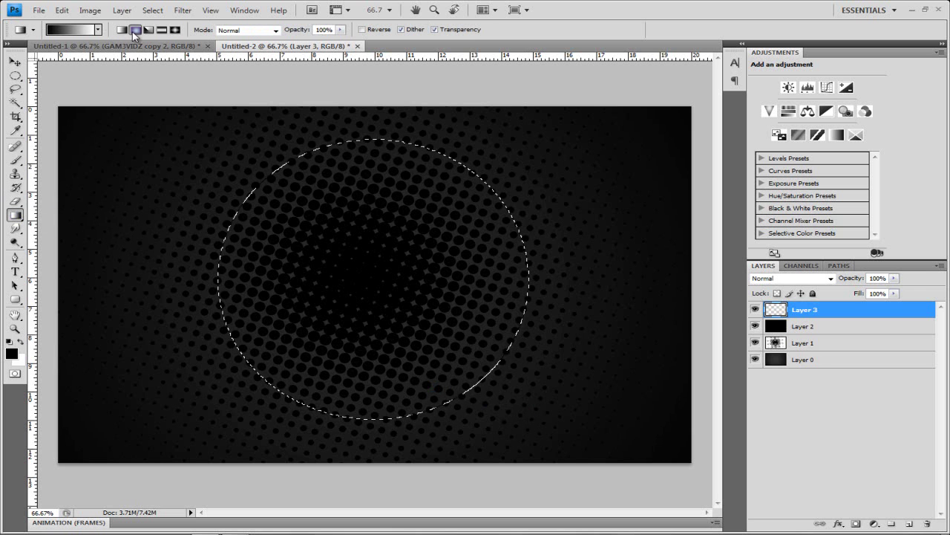
left_click(97, 30)
left_click(97, 29)
left_click(22, 341)
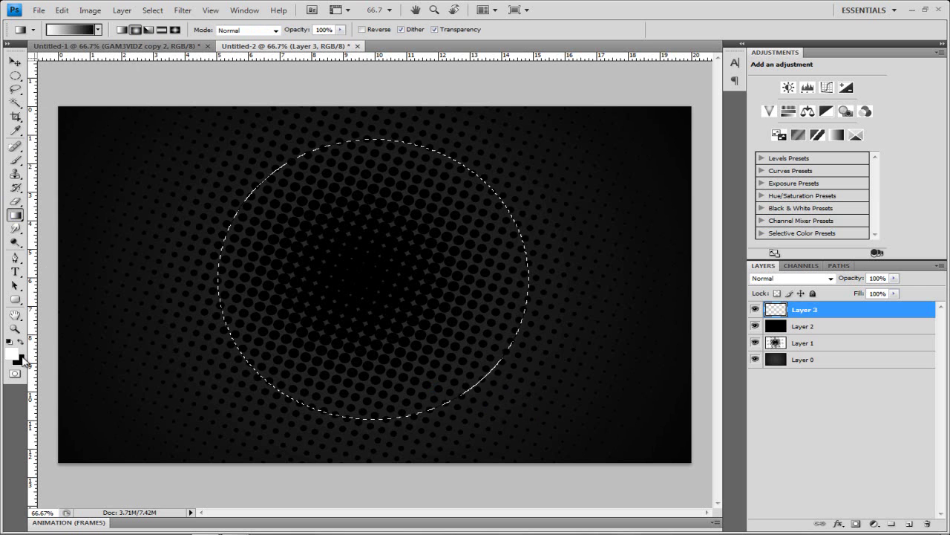
- Fill the circle with a #333333-to-black radial gradient from its centre
left_click(12, 354)
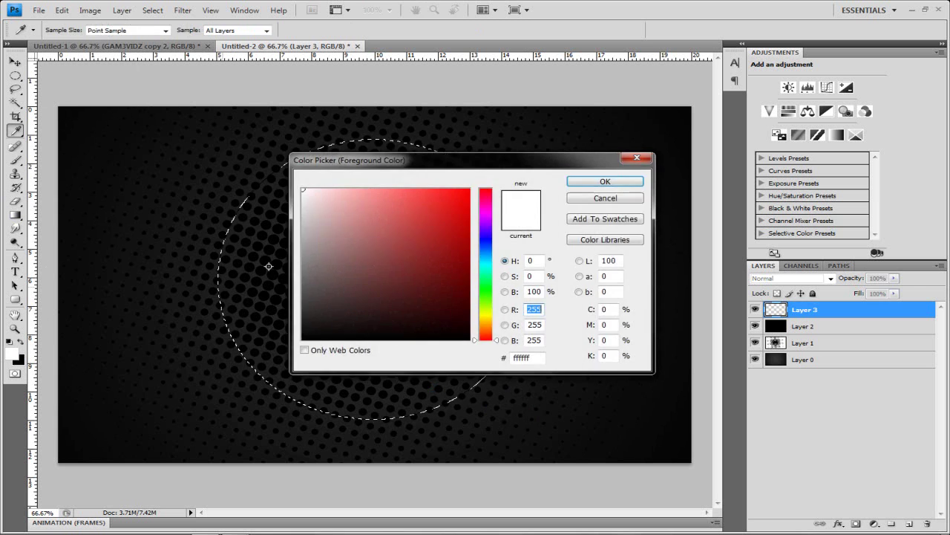
left_click(600, 181)
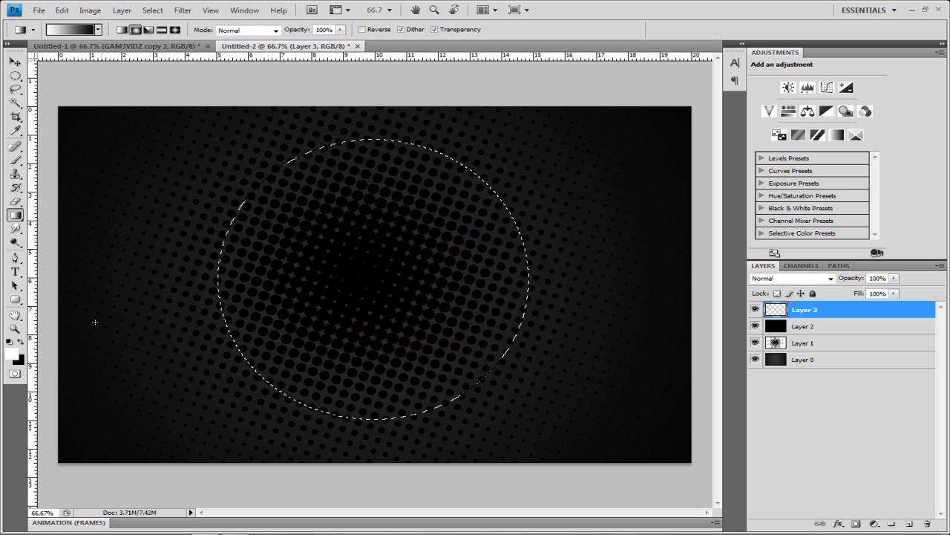
left_click(13, 354)
type("333333")
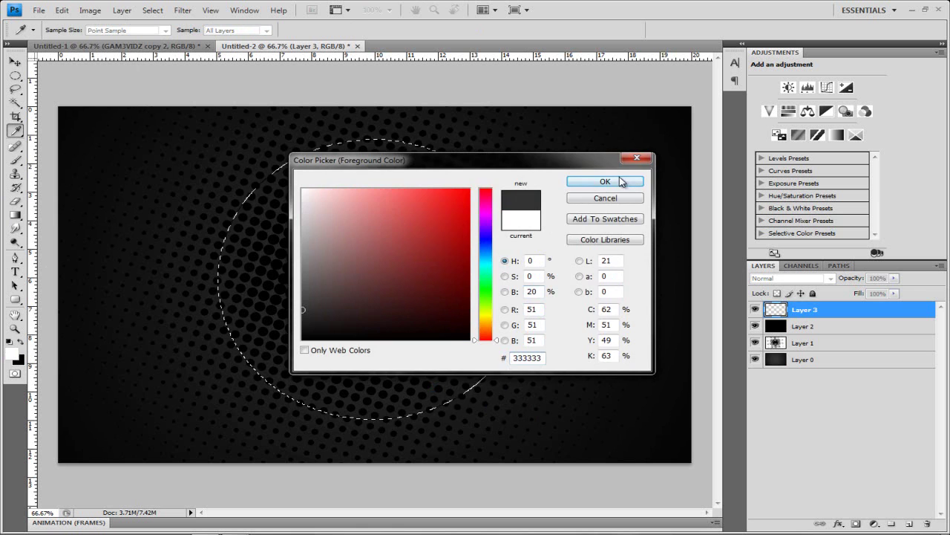
left_click(605, 182)
key("g")
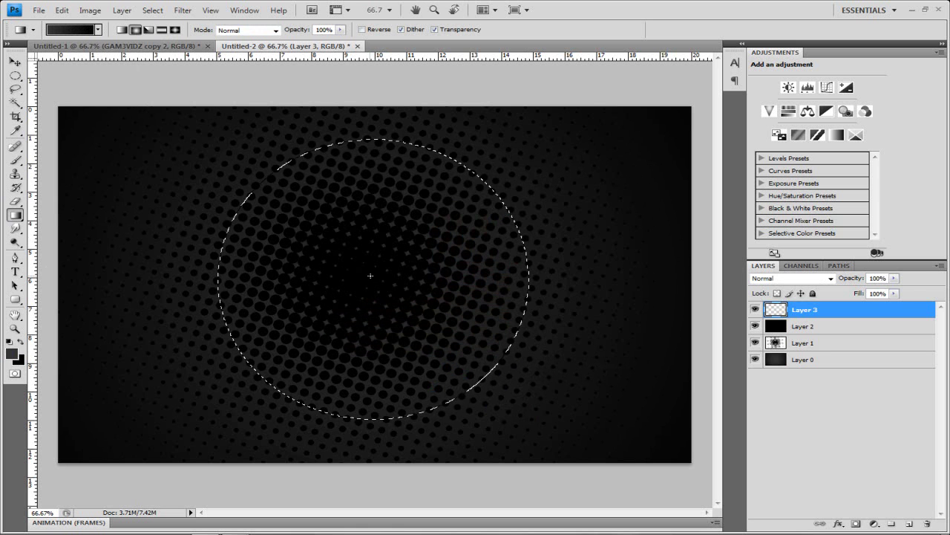
left_click_drag(176, 276, 176, 276)
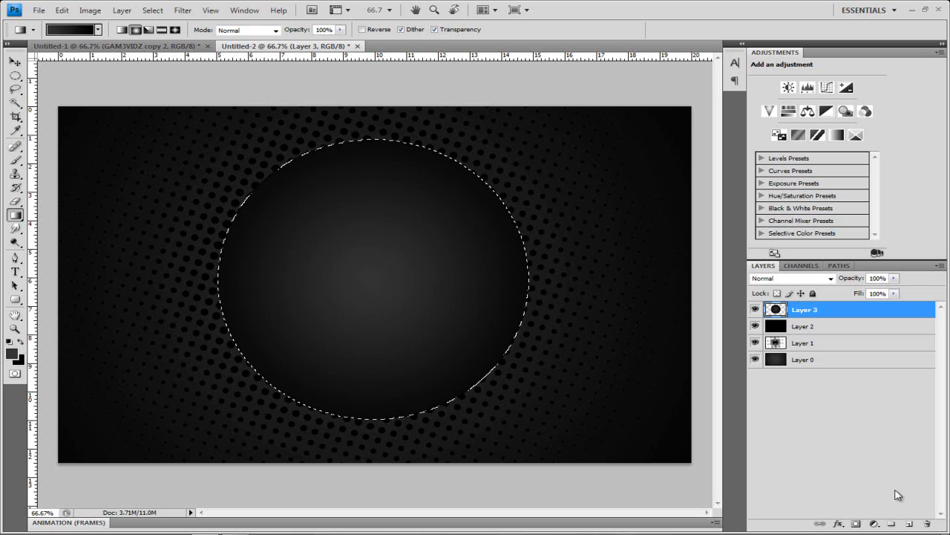
- Add empty Layer 4 and deselect the circle
left_click(910, 524)
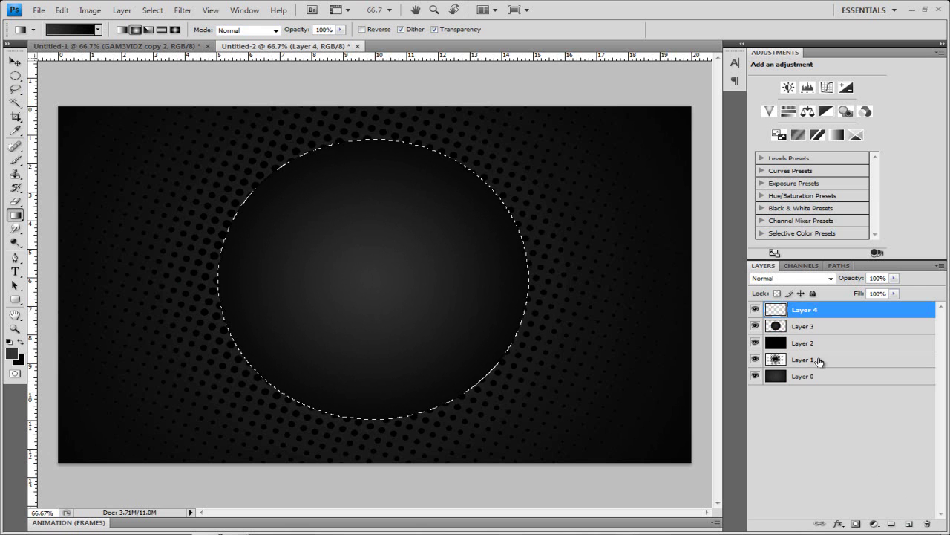
left_click(15, 76)
key("ctrl+d")
left_click(15, 61)
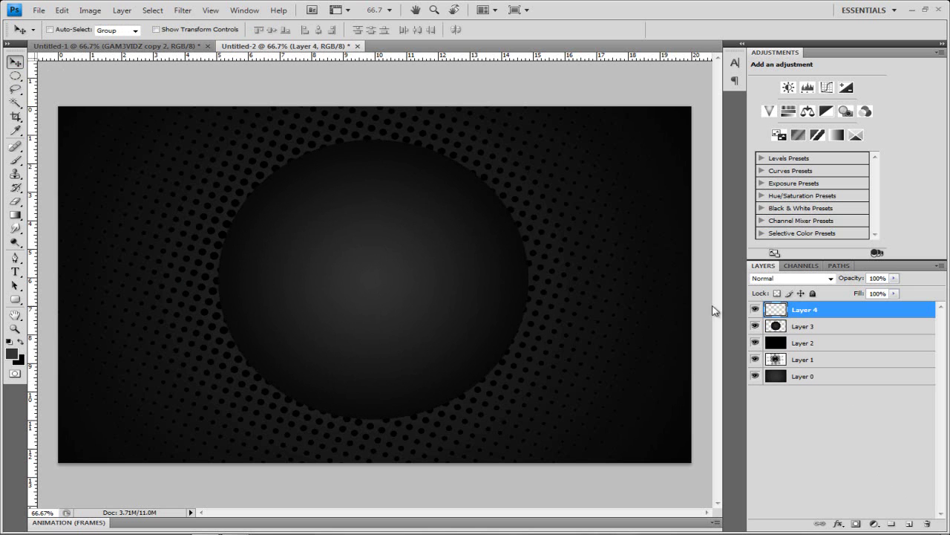
- Load Layer 3's circle as a selection and set the foreground to white
left_click(777, 327, "ctrl")
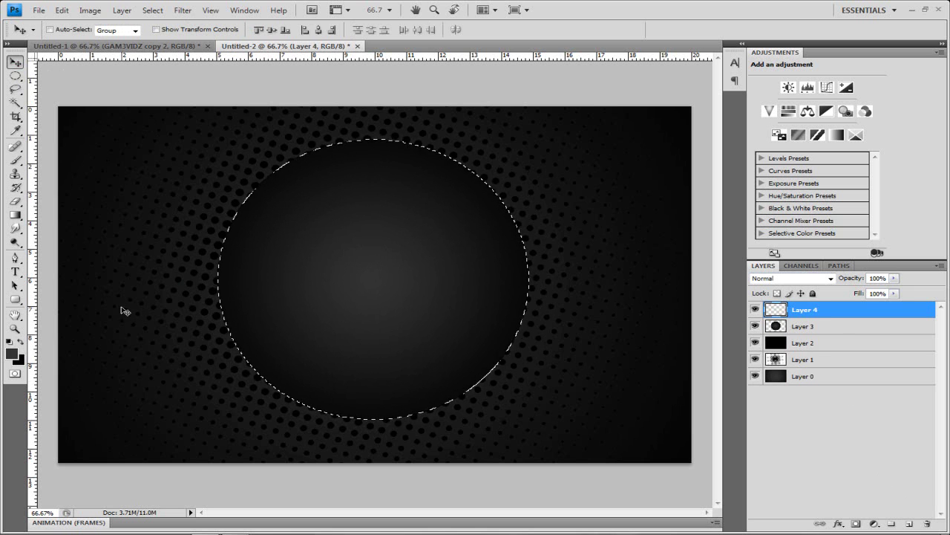
key("i")
left_click(12, 353)
left_click_drag(451, 287, 220, 164)
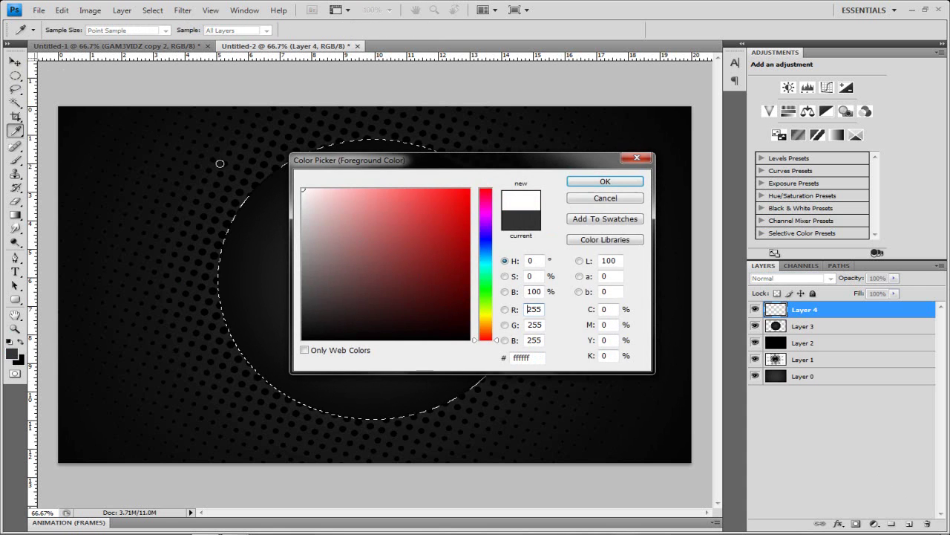
left_click(587, 185)
key("v")
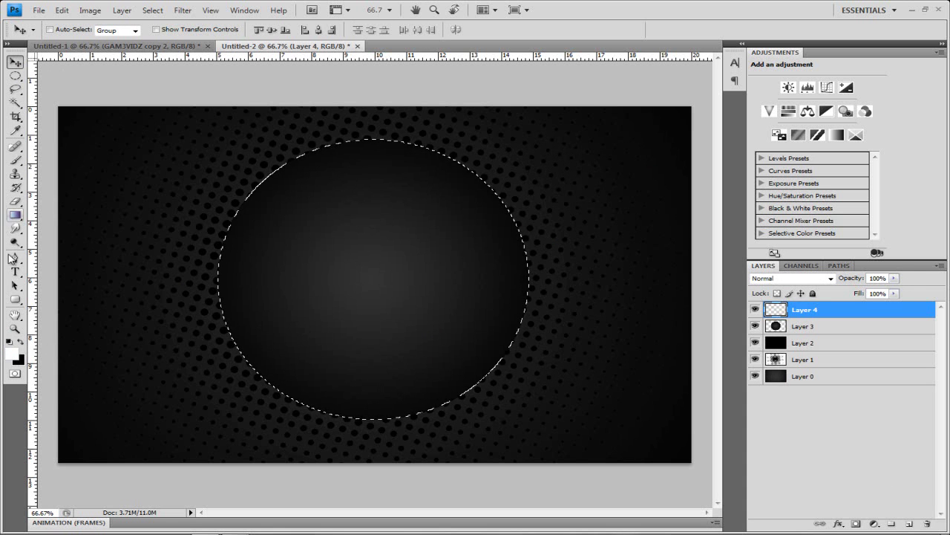
- Draw a white radial gradient from the circle's centre on Layer 4
left_click(15, 214)
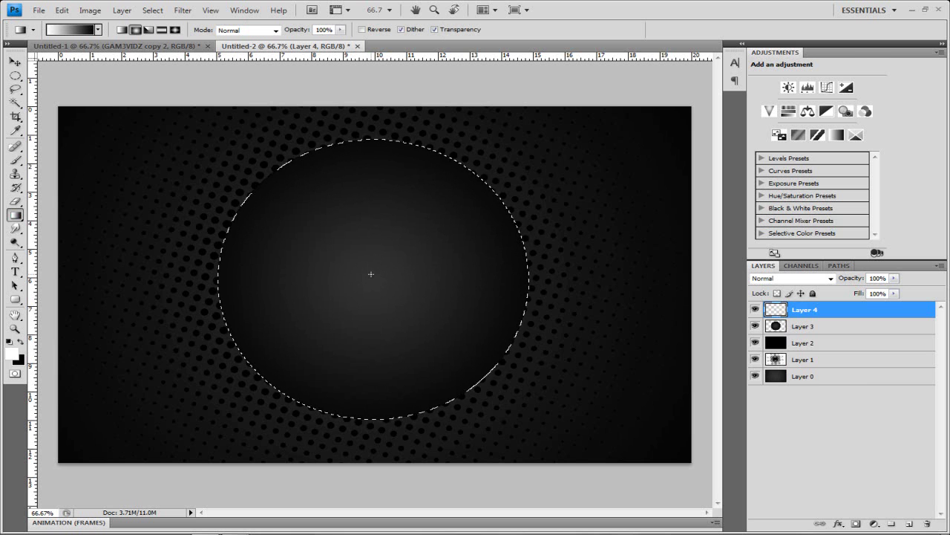
left_click_drag(371, 275, 181, 275)
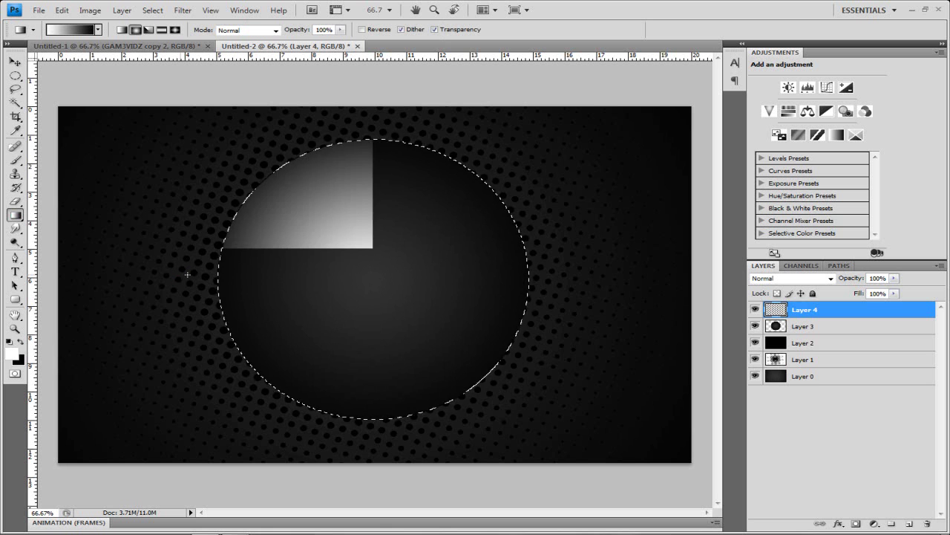
left_click(755, 309)
left_click(755, 310)
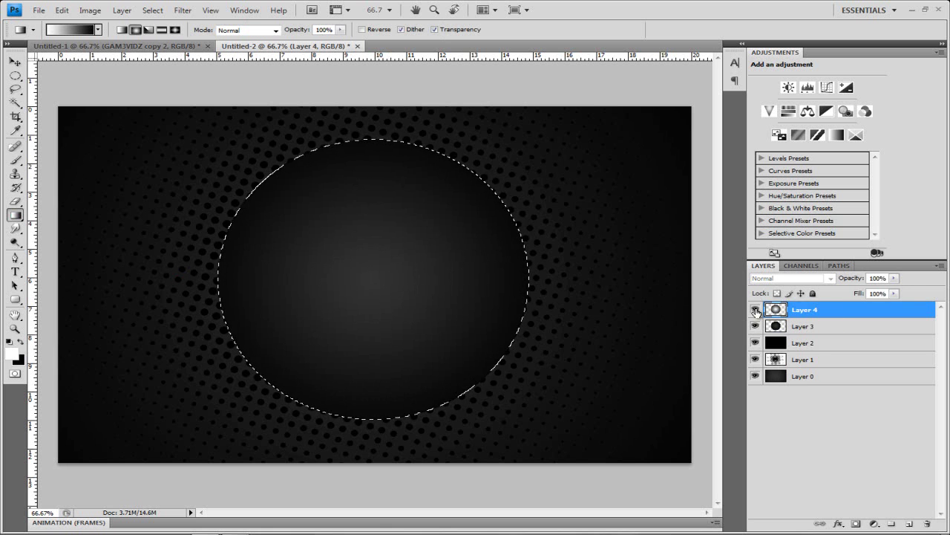
- Deselect the circle and start Free Transform on Layer 4
left_click(14, 62)
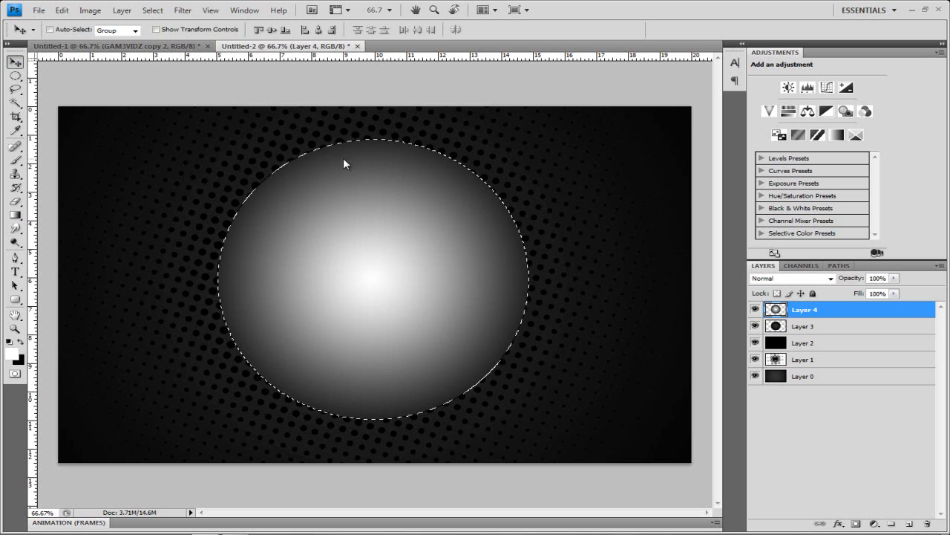
left_click(15, 76)
key("ctrl+d")
left_click(15, 62)
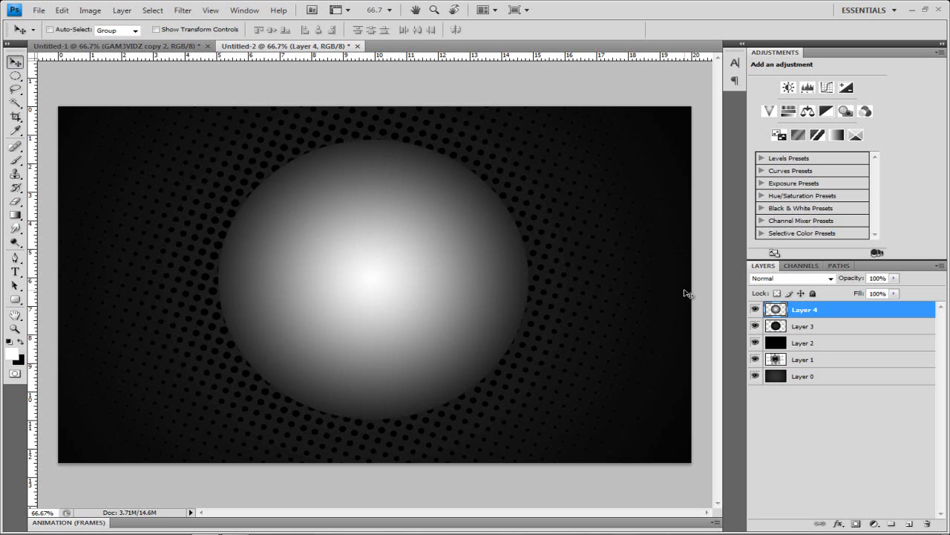
key("ctrl+t")
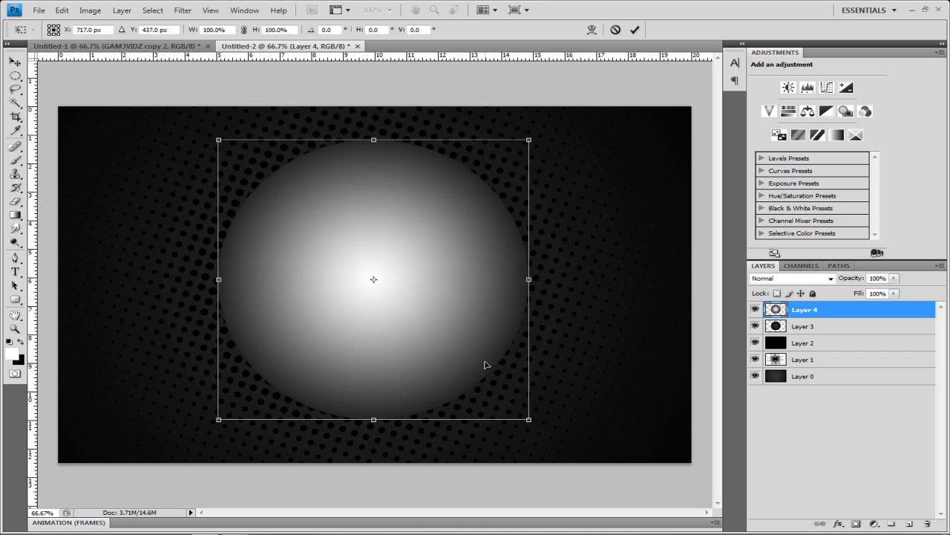
- Scale the bright sphere down to 85% and apply the transform
left_click_drag(530, 420, 489, 377)
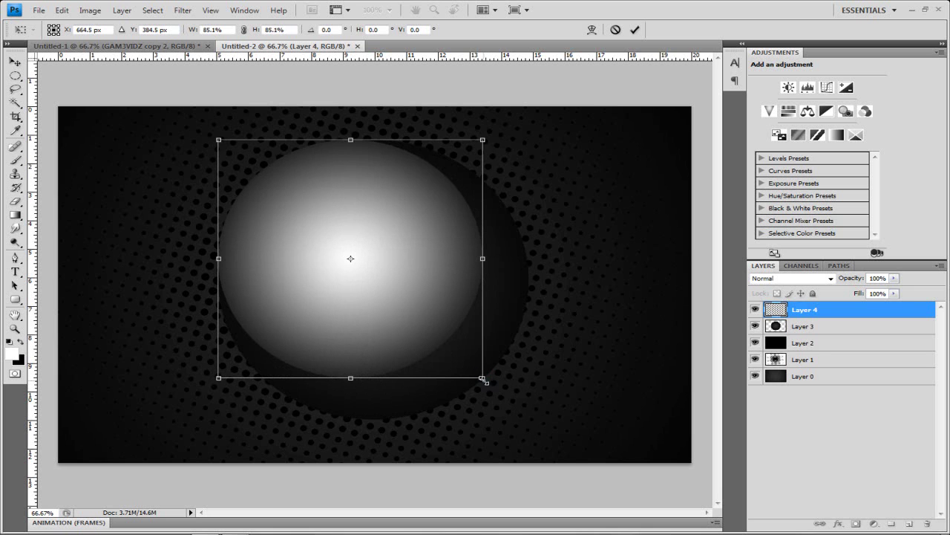
left_click(15, 62)
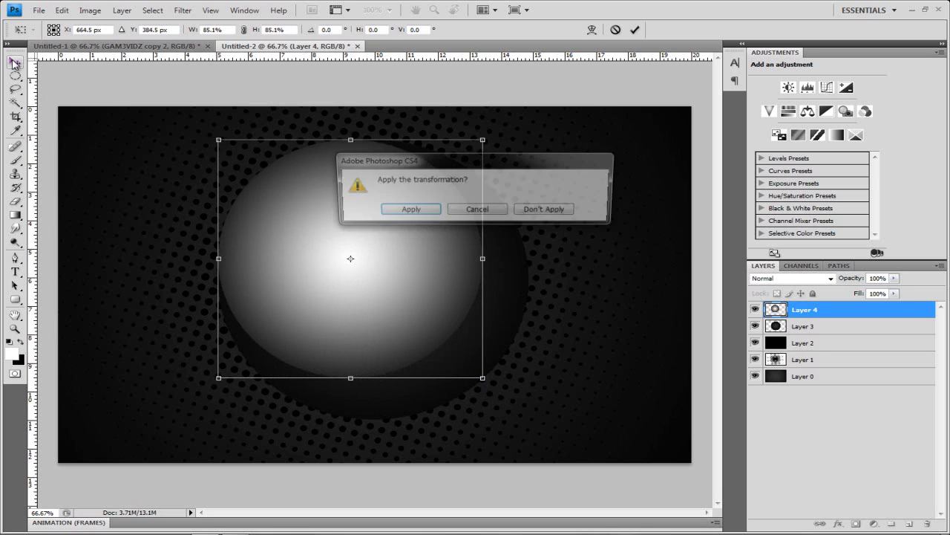
left_click(410, 213)
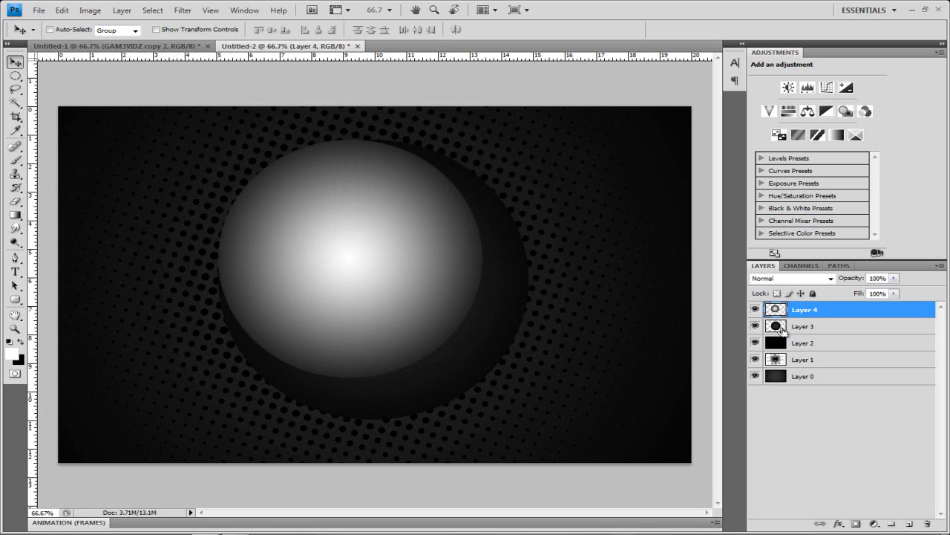
- Centre the sphere horizontally and vertically within Layer 3's disc, then deselect
left_click(776, 327, "ctrl")
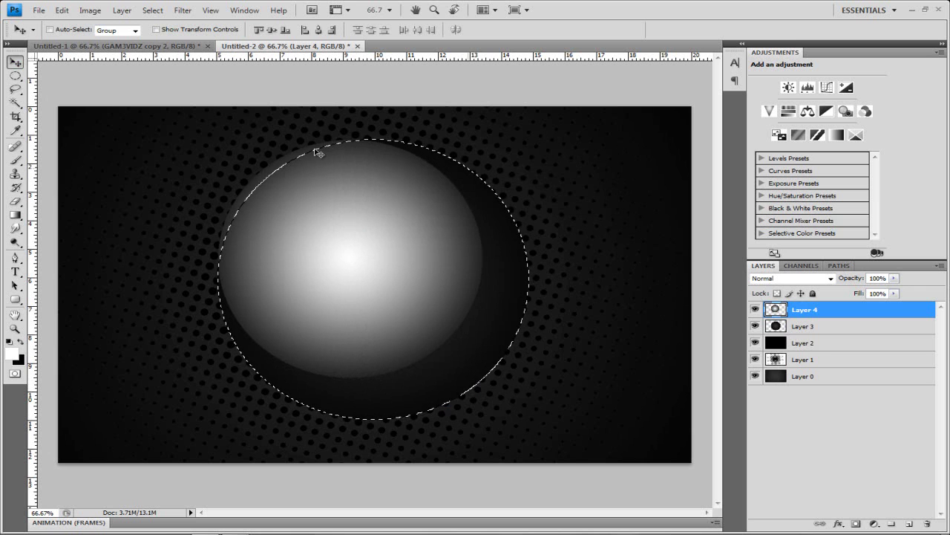
left_click(318, 30)
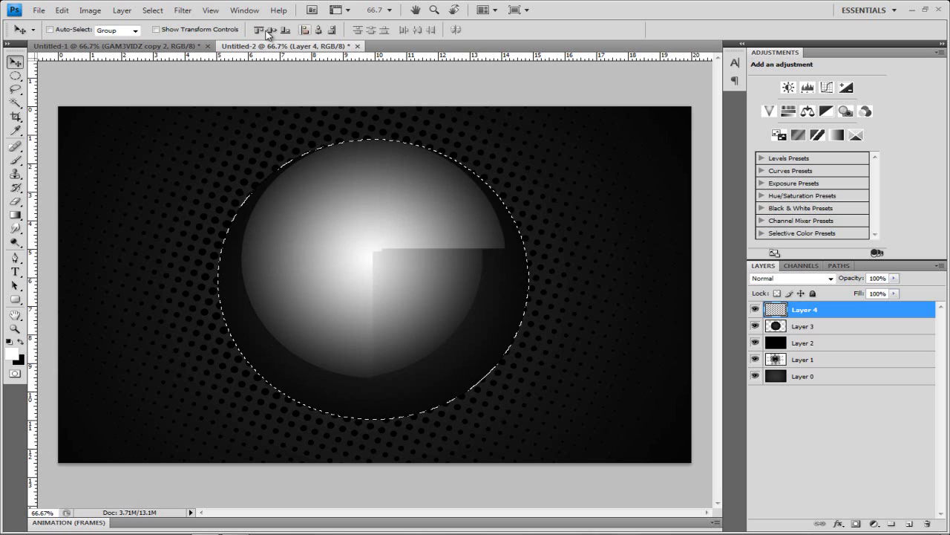
left_click(270, 30)
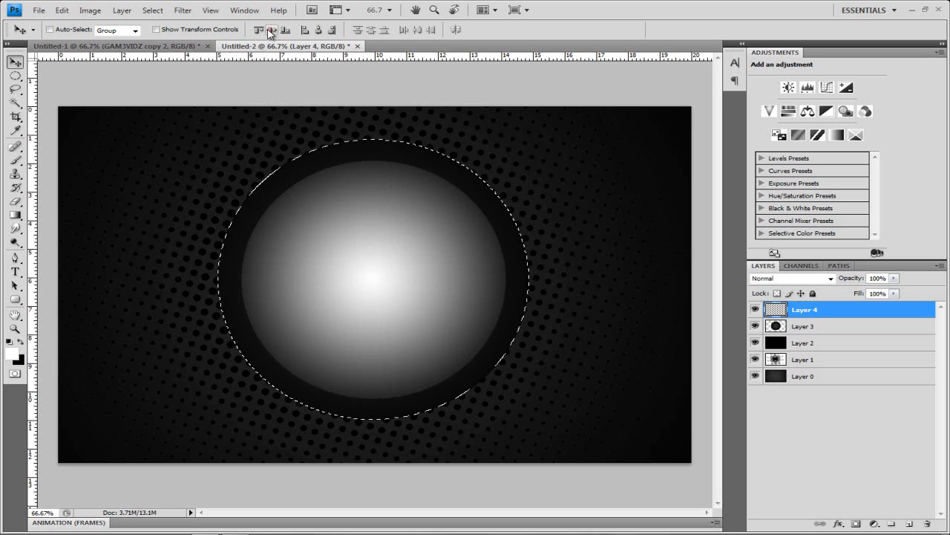
left_click(14, 76)
key("ctrl+d")
left_click(15, 62)
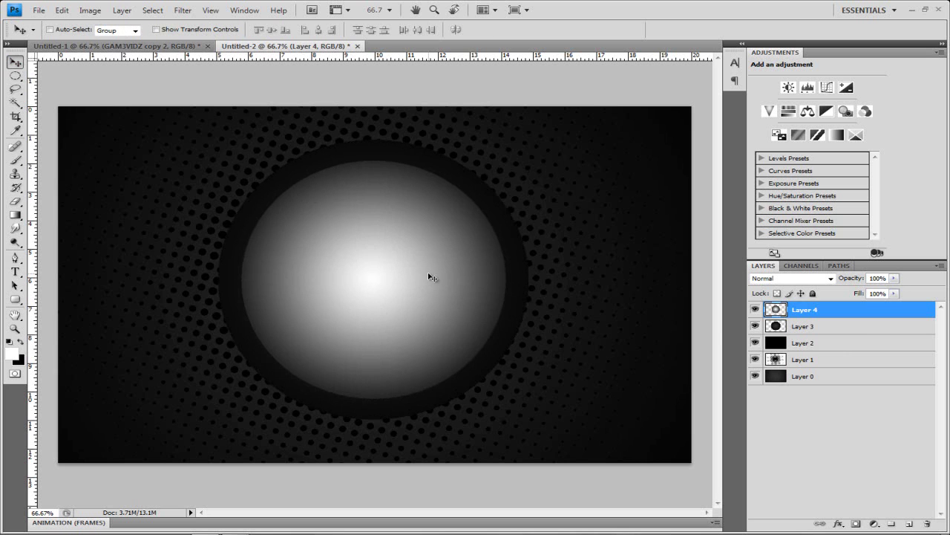
- Duplicate Layer 3 to the top of the stack and scale the copy to 50.8%
left_click(826, 334)
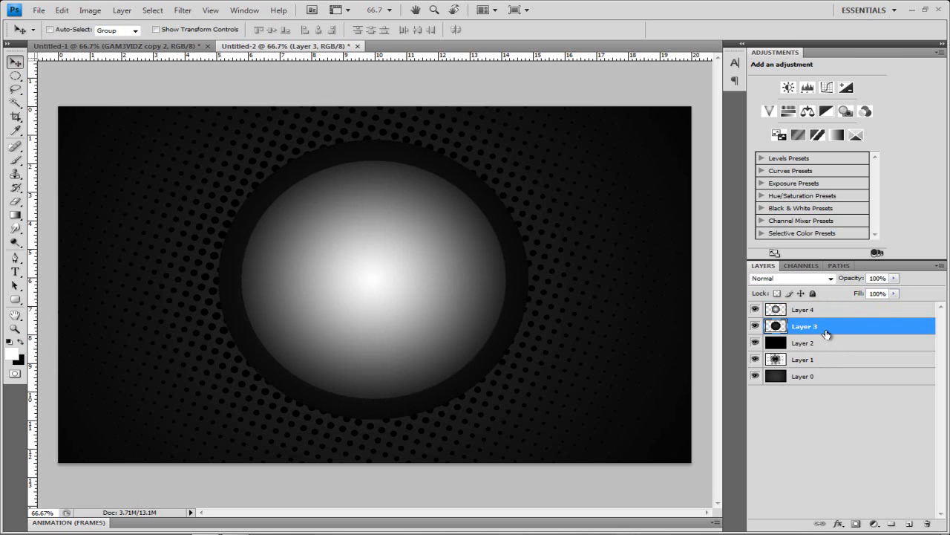
key("ctrl+j")
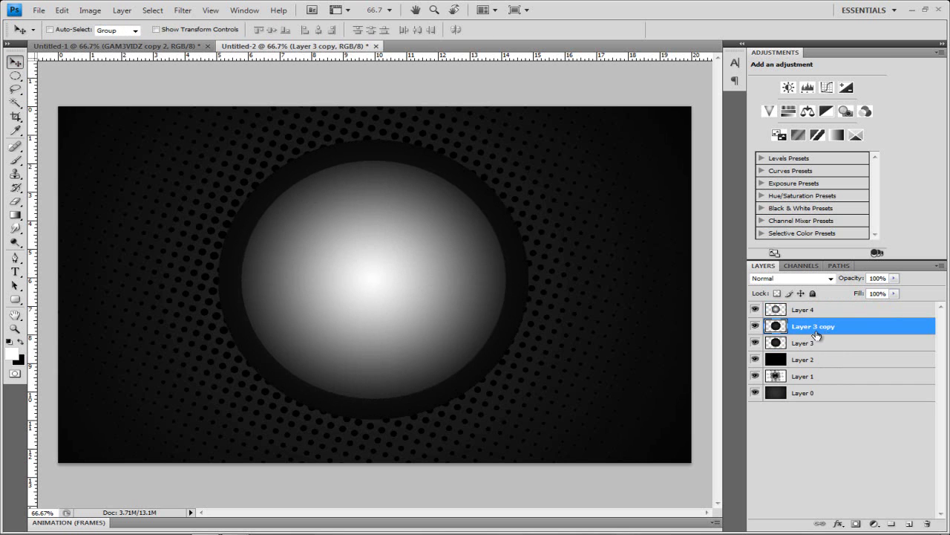
left_click_drag(820, 334, 777, 307)
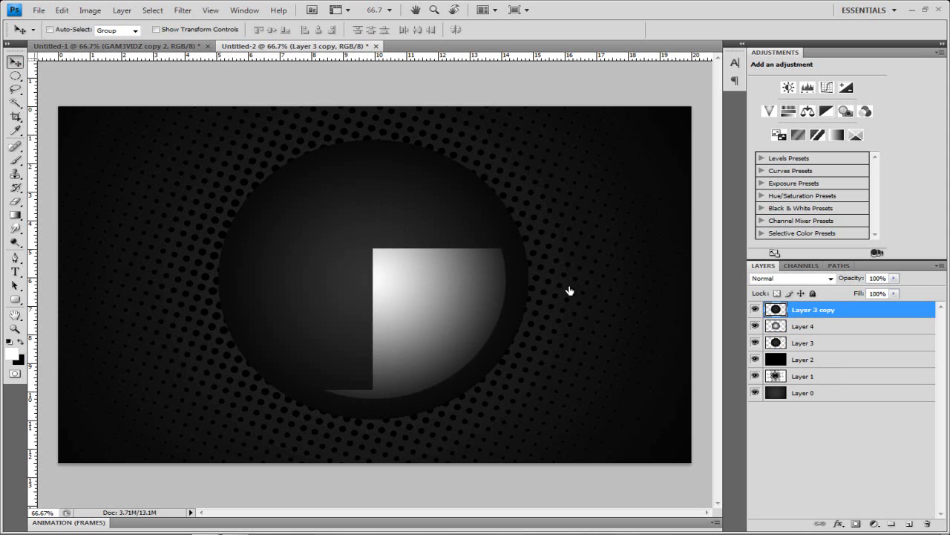
key("ctrl+t")
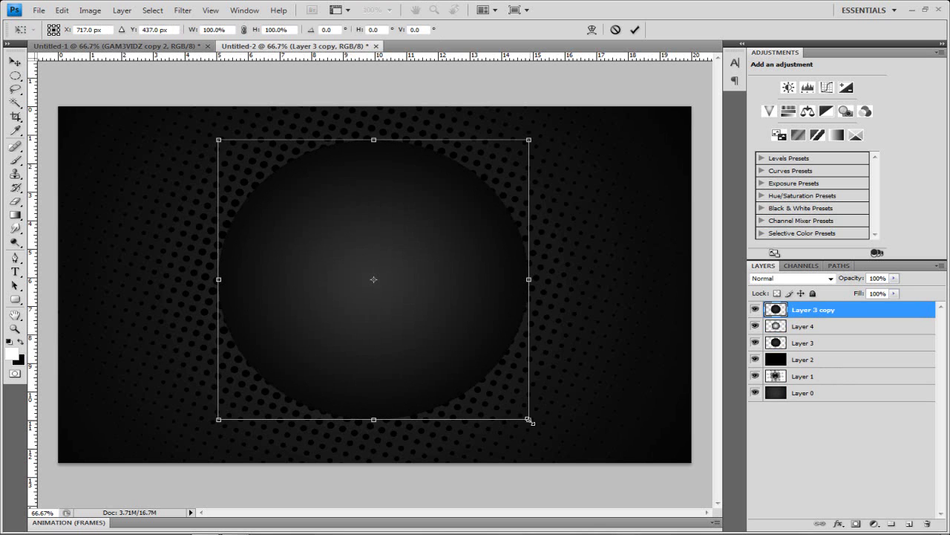
left_click_drag(493, 390, 374, 287)
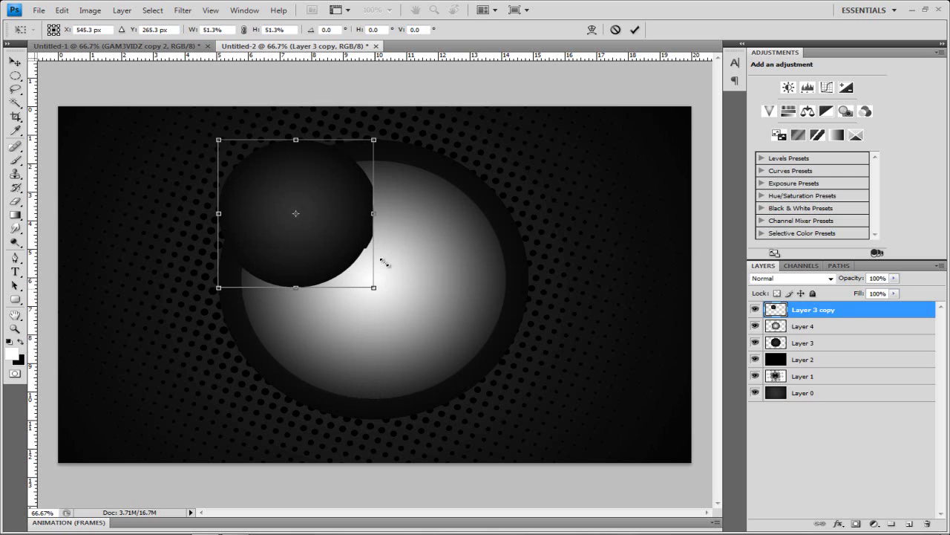
key("ctrl+z")
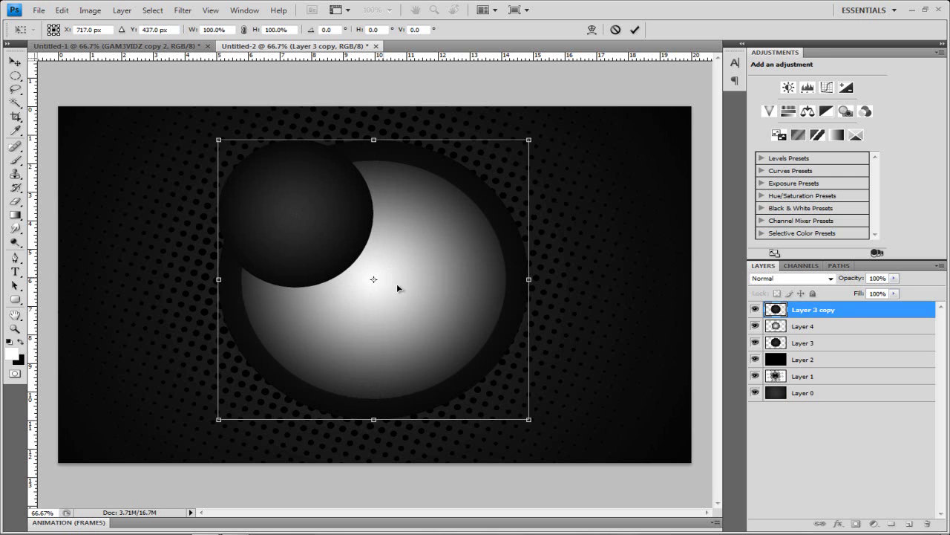
left_click_drag(530, 421, 377, 277)
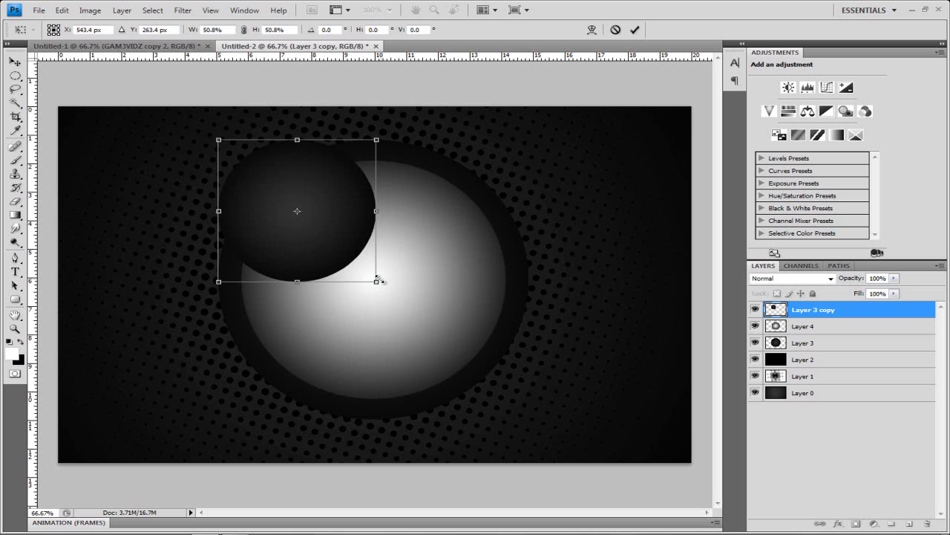
left_click(15, 61)
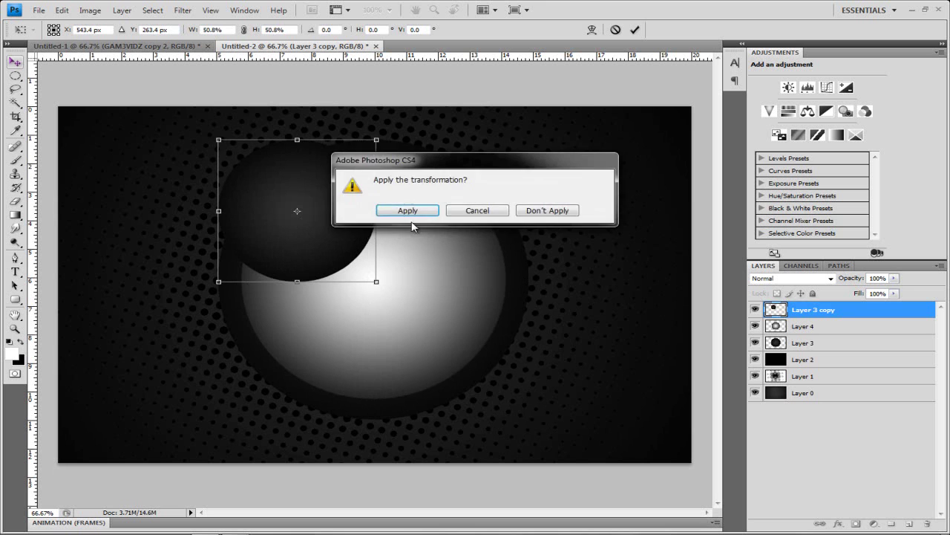
left_click(372, 269)
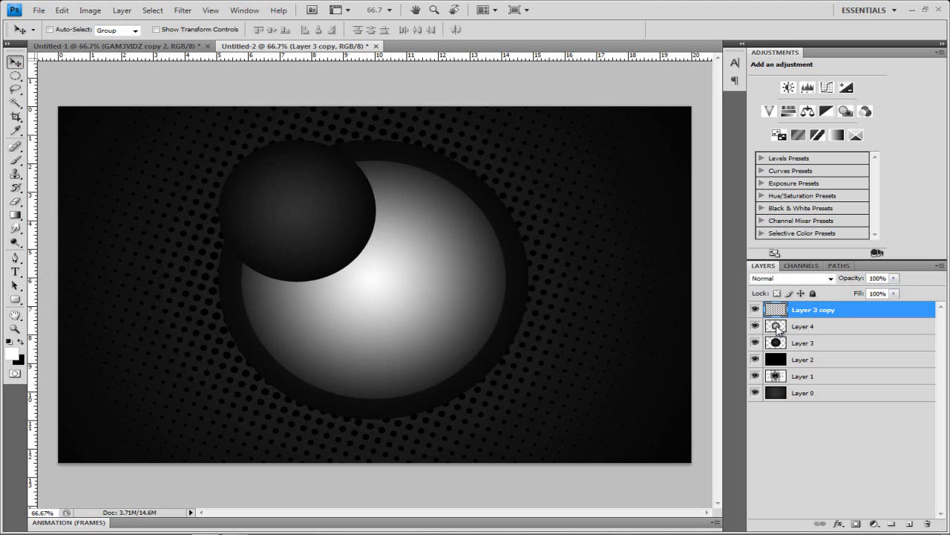
- Centre the dark copy horizontally and vertically inside the bright sphere, then deselect
left_click(777, 326, "ctrl")
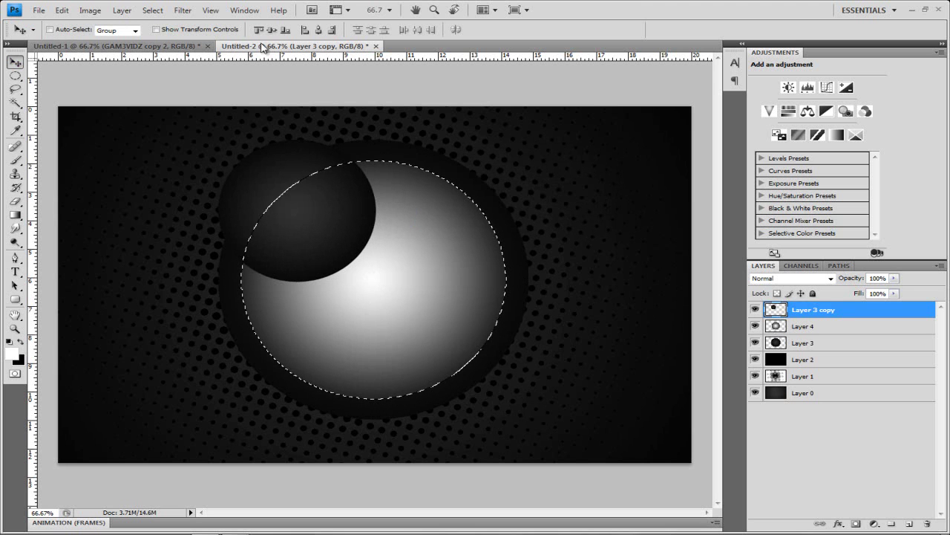
left_click(315, 30)
left_click(273, 30)
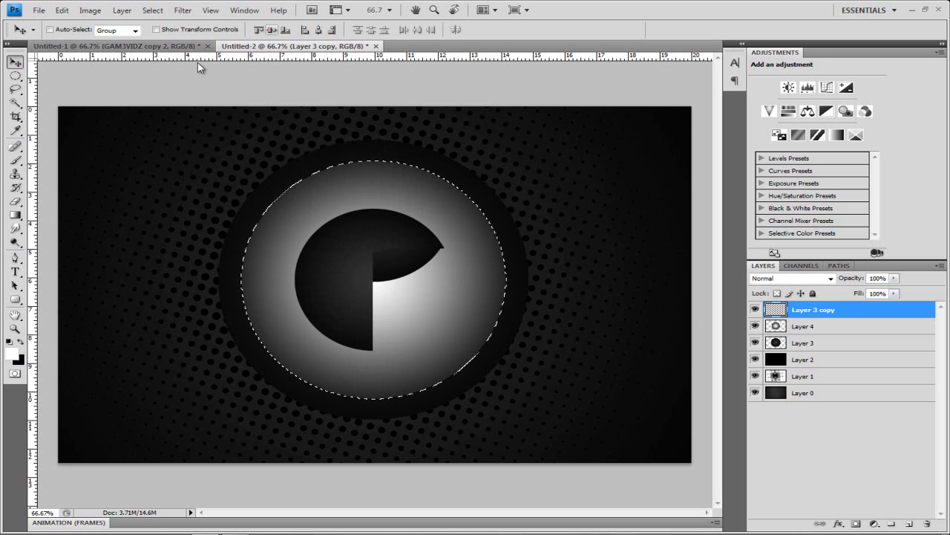
left_click(15, 76)
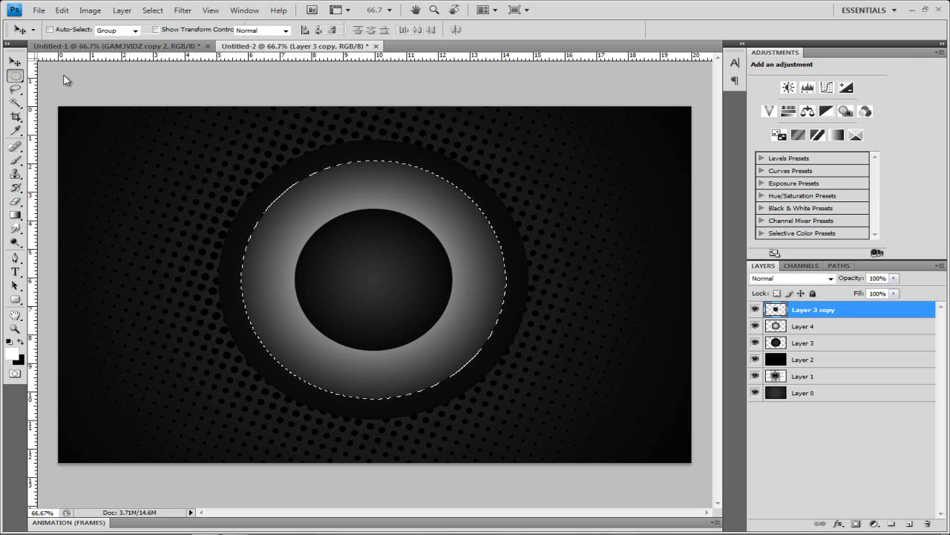
key("ctrl+d")
left_click(15, 62)
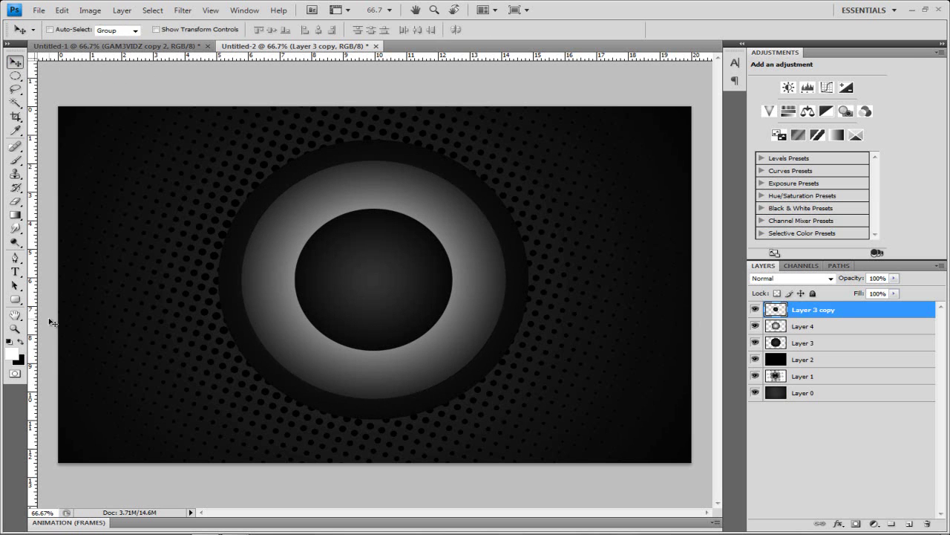
- Type the text GAM3VIDZ inside the inner dark circle
left_click(16, 272)
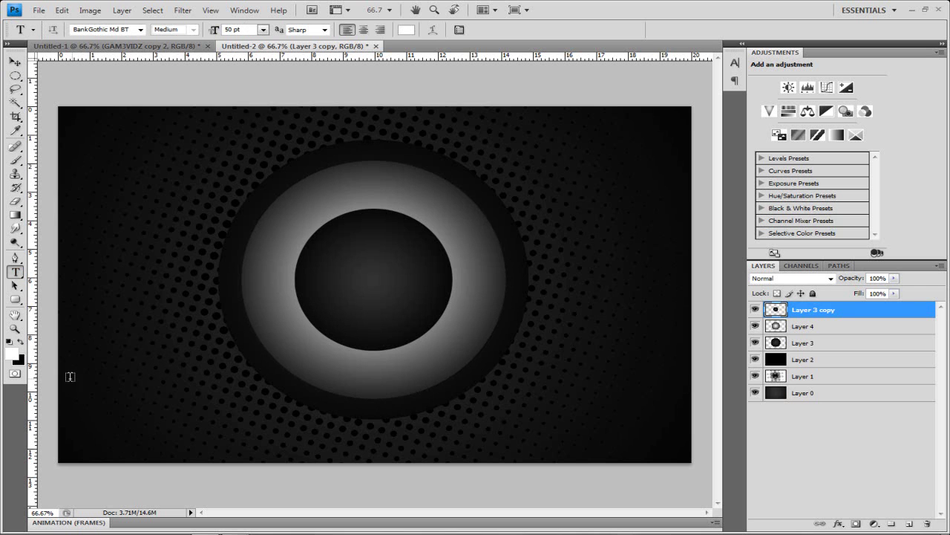
left_click(329, 285)
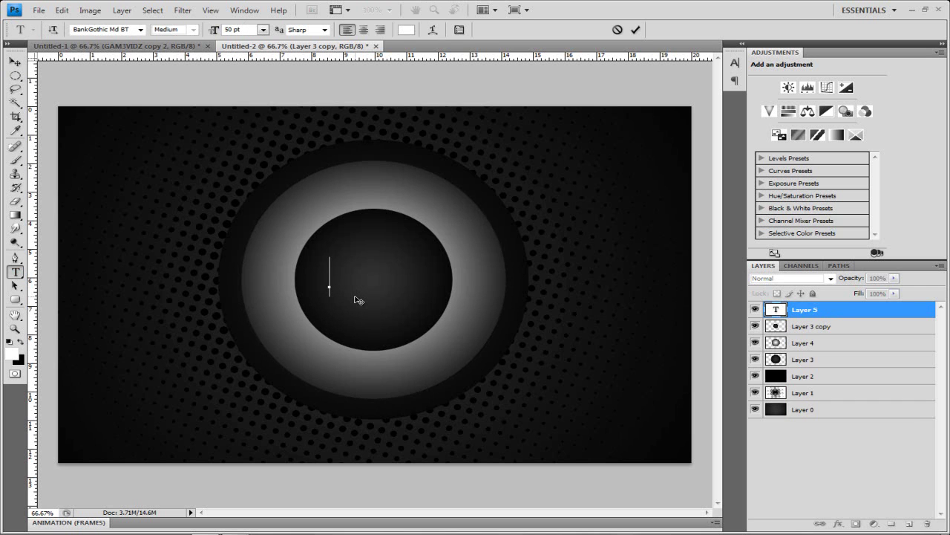
type("GAM3VIDZ")
left_click(16, 62)
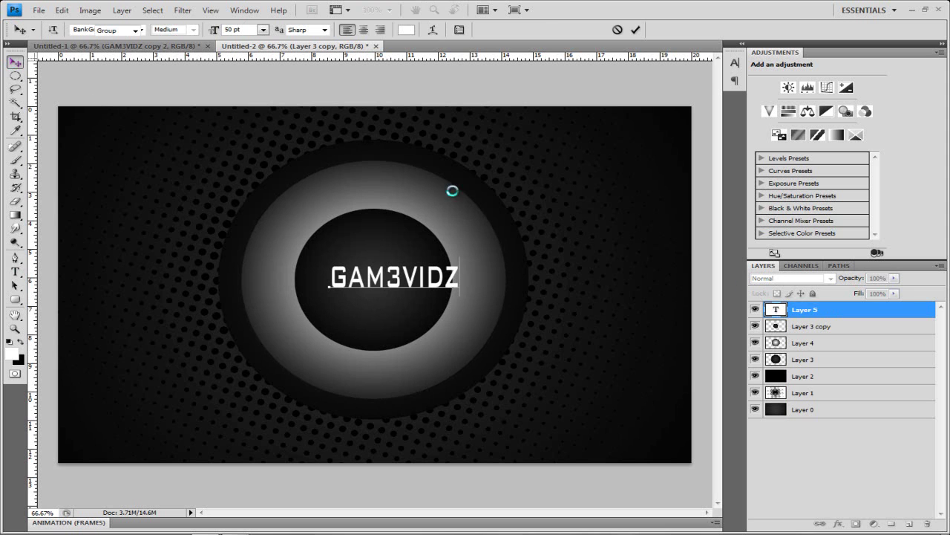
- Centre the text on the inner circle, set its blend mode to Overlay, and deselect
left_click(776, 326, "ctrl")
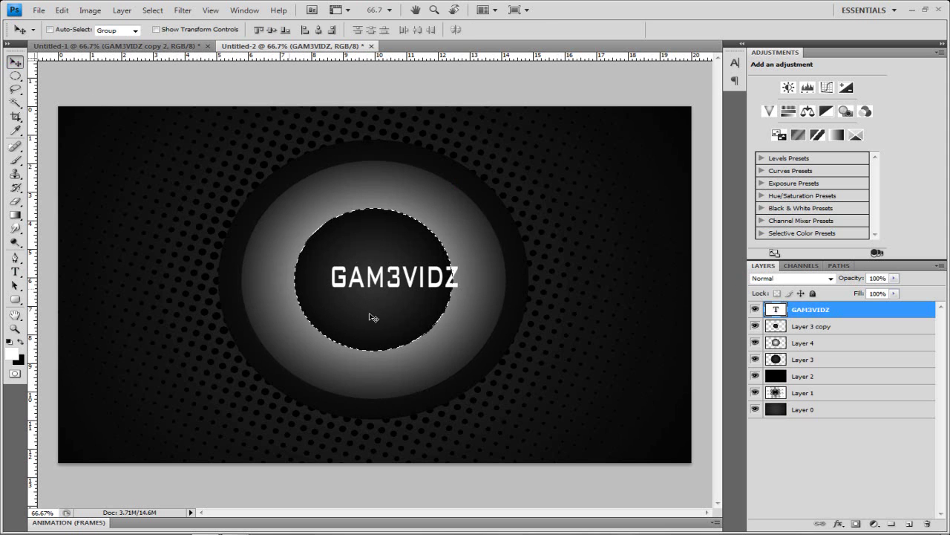
left_click(318, 29)
left_click(273, 31)
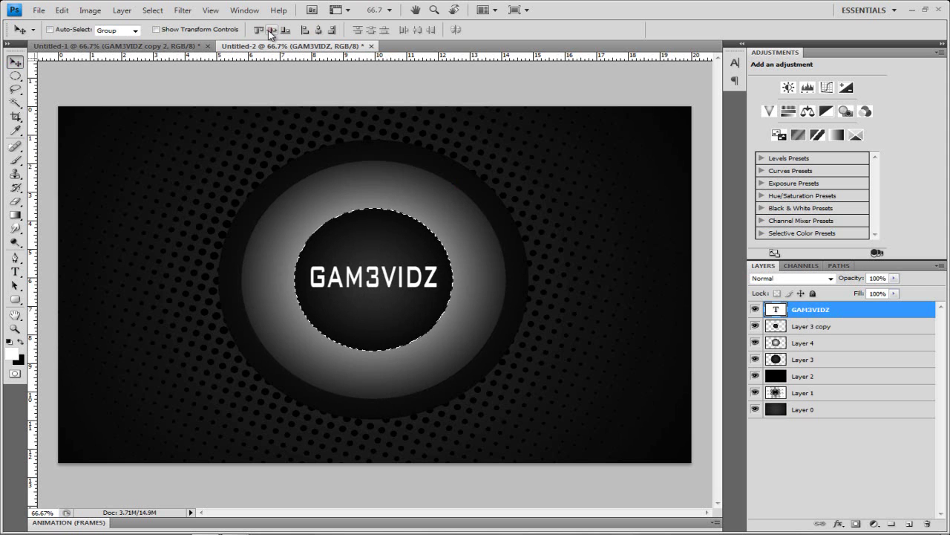
left_click(800, 280)
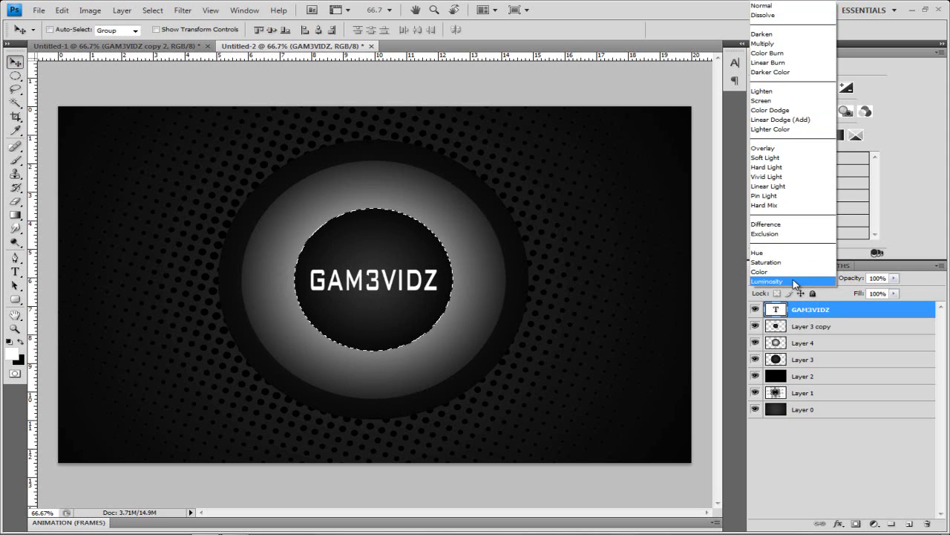
left_click(772, 148)
left_click(18, 77)
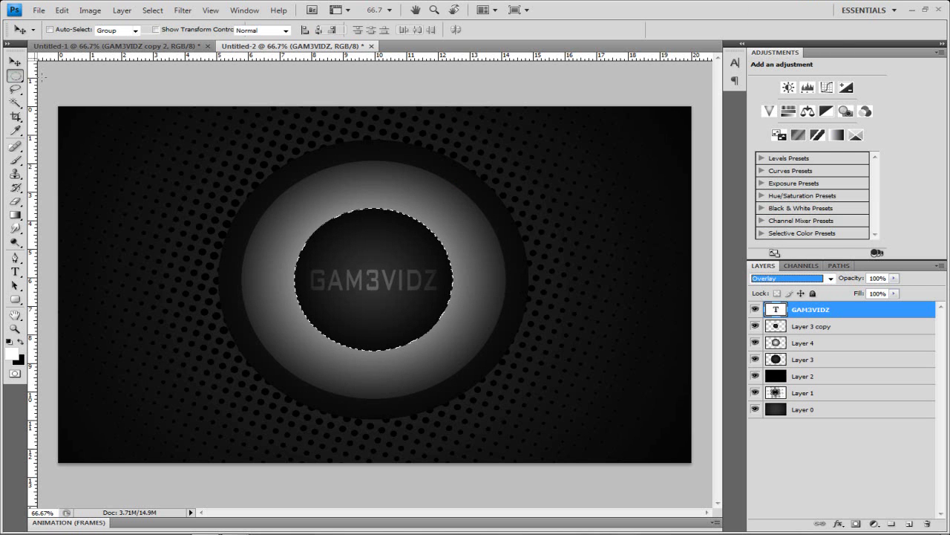
left_click(407, 288)
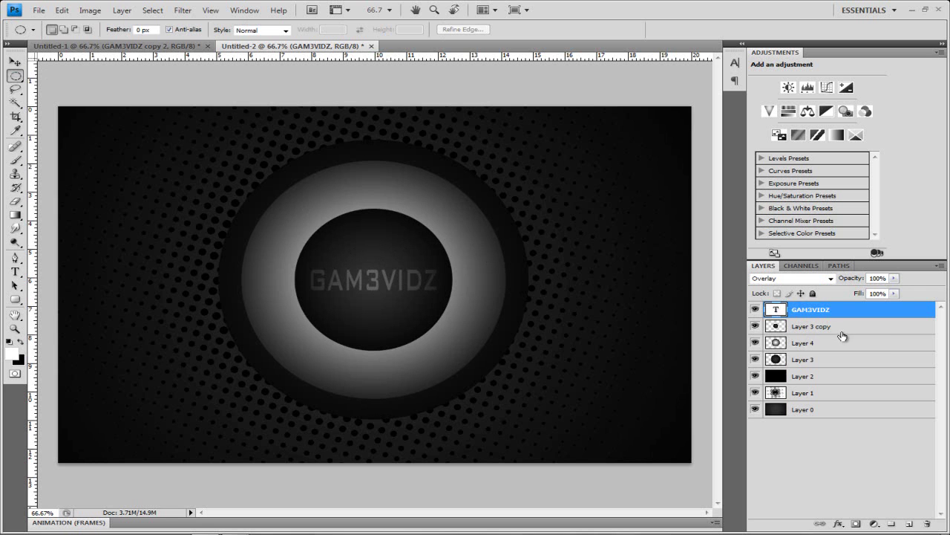
- Duplicate the Layer 3 dark circle layer with Ctrl+J
left_click(828, 364)
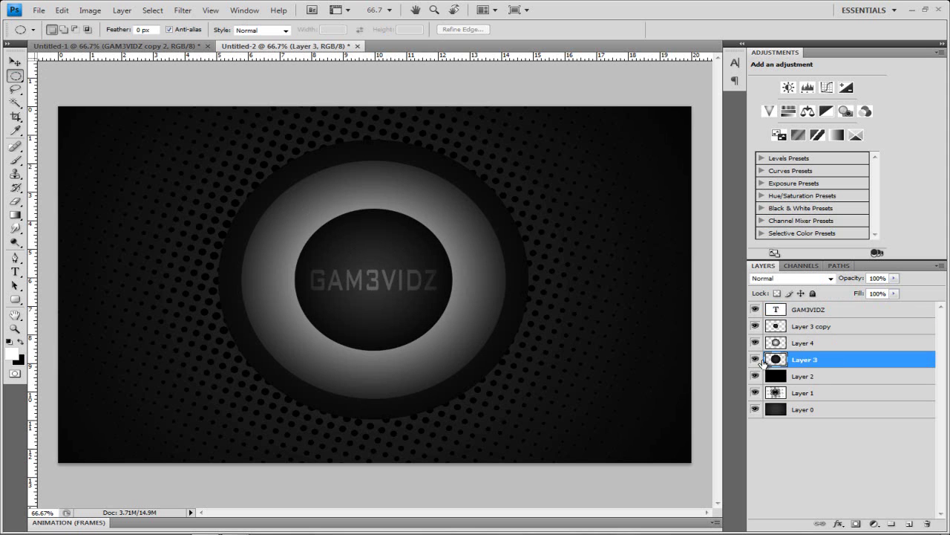
left_click(755, 359)
left_click(755, 360)
key("ctrl+j")
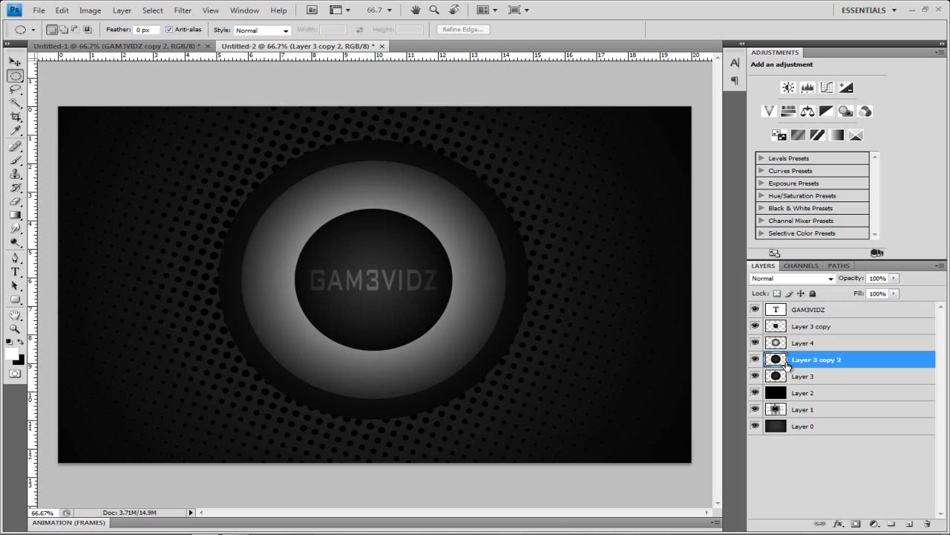
- Blur the copy with a 50-pixel Gaussian Blur and move it below Layer 3
left_click(182, 11)
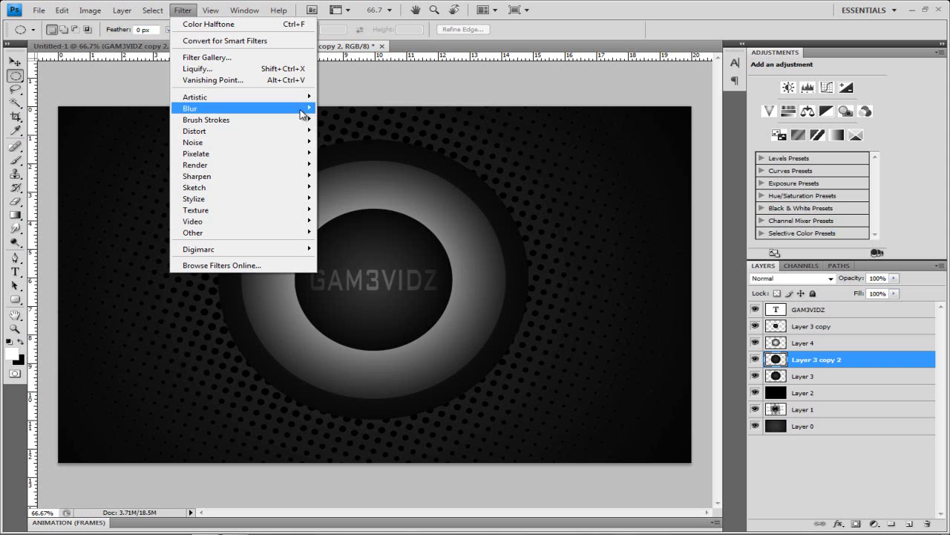
mouse_move(303, 109)
left_click(351, 153)
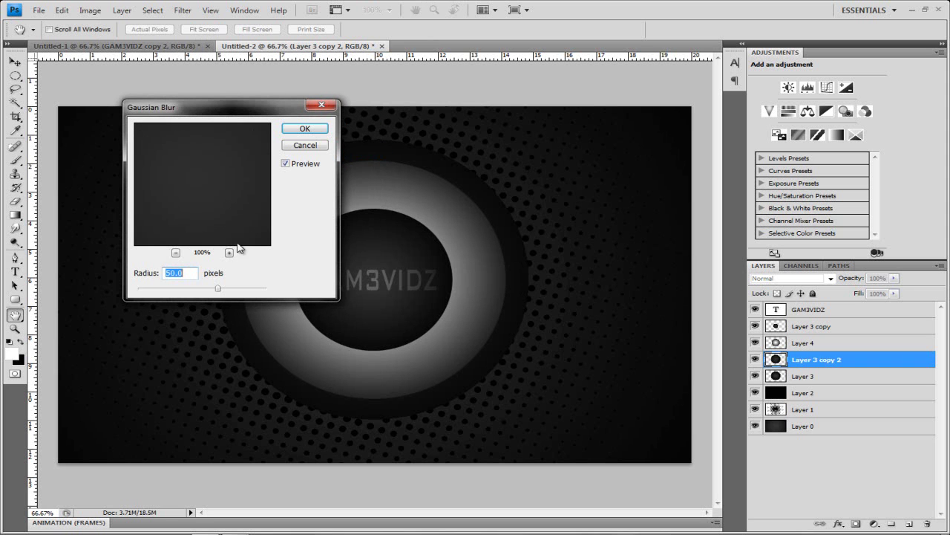
left_click(305, 129)
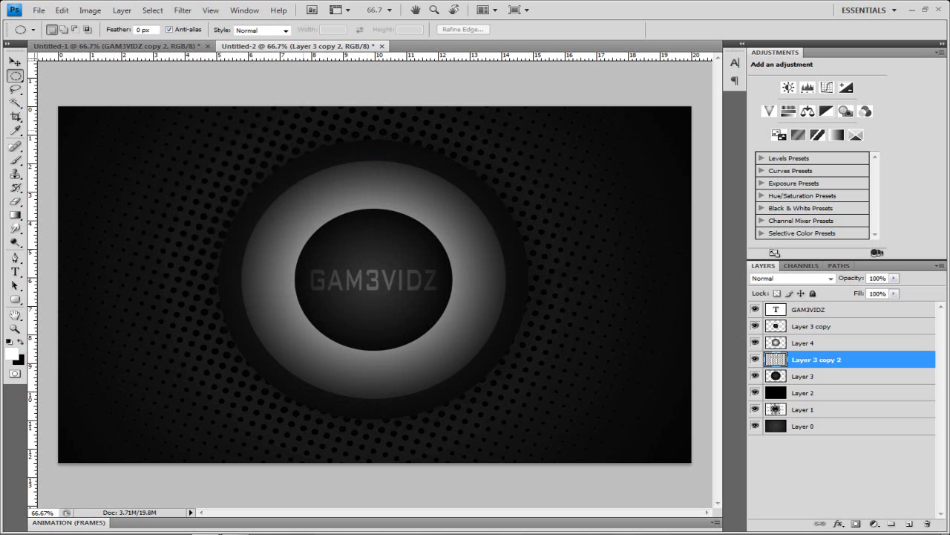
left_click_drag(827, 362, 820, 377)
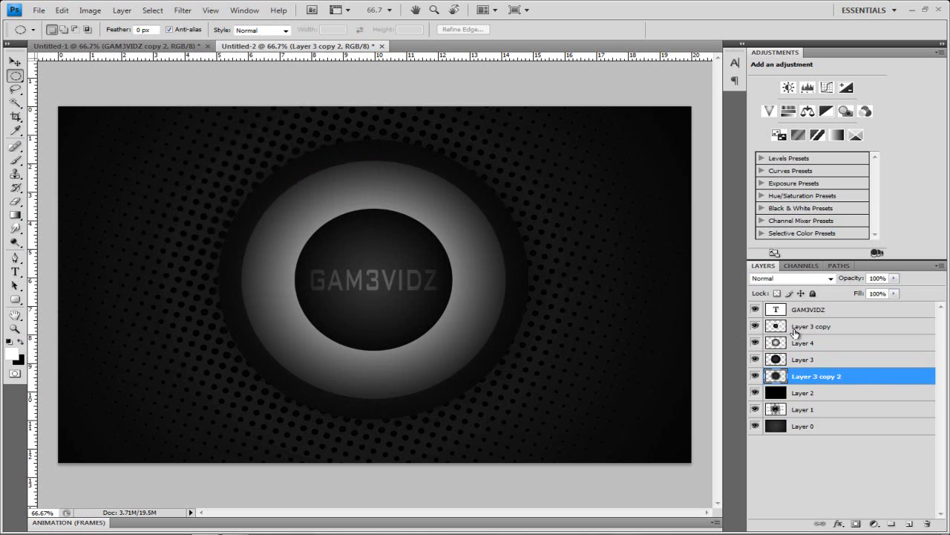
- Give Layer 3 copy 2 a white (ffffff) Color Overlay layer style
key("space")
double_click(866, 377)
left_click(603, 253)
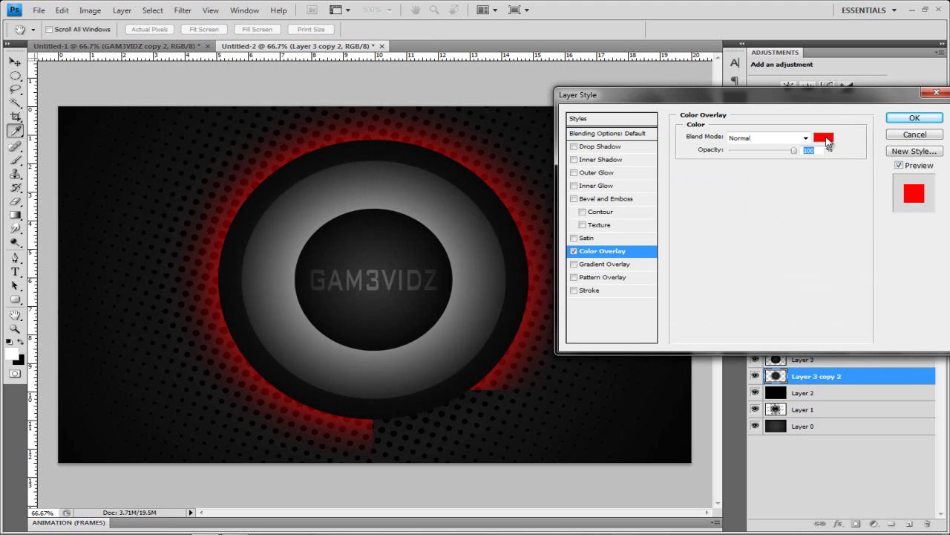
left_click(823, 138)
left_click_drag(446, 233, 237, 145)
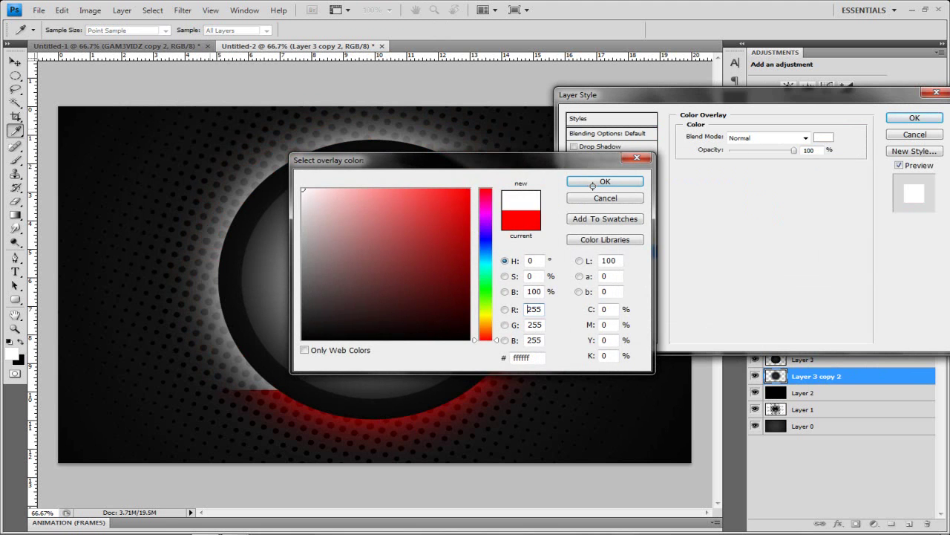
left_click(594, 184)
left_click(919, 118)
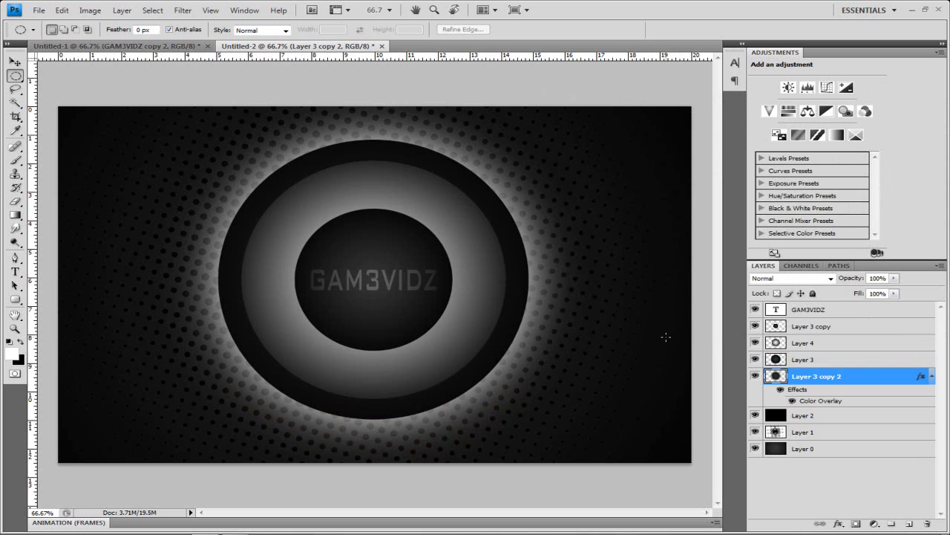
left_click(854, 329)
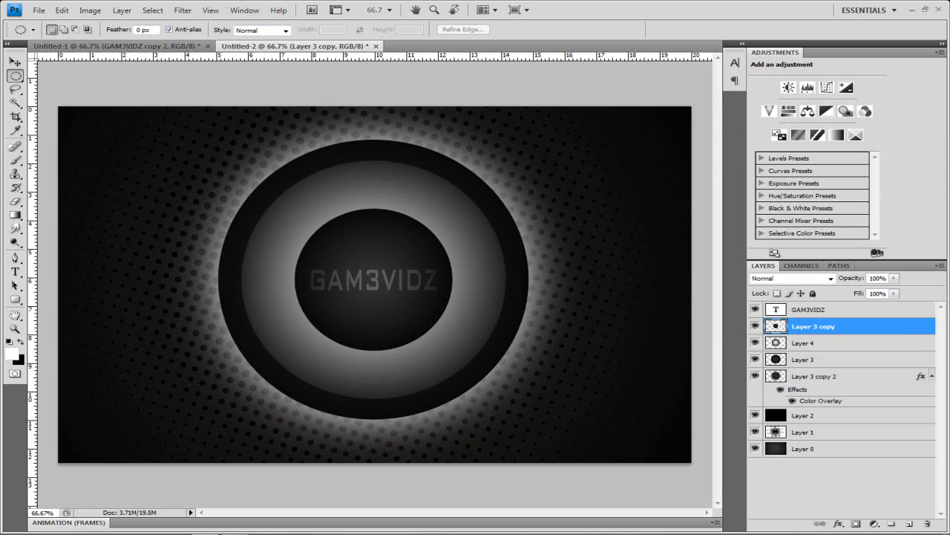
- Duplicate the GAM3VIDZ text and Layer 3 copy layers together
left_click(756, 329)
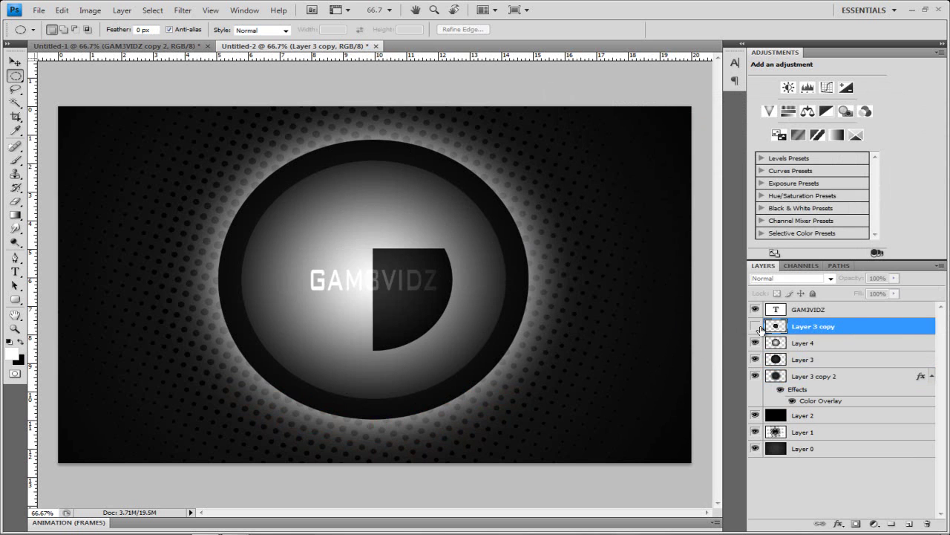
left_click(856, 315)
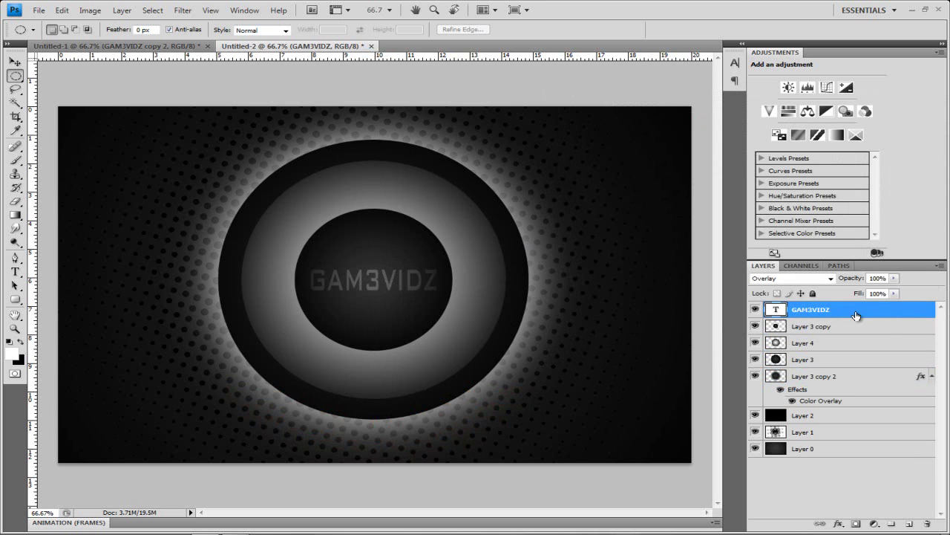
left_click(855, 327, "shift")
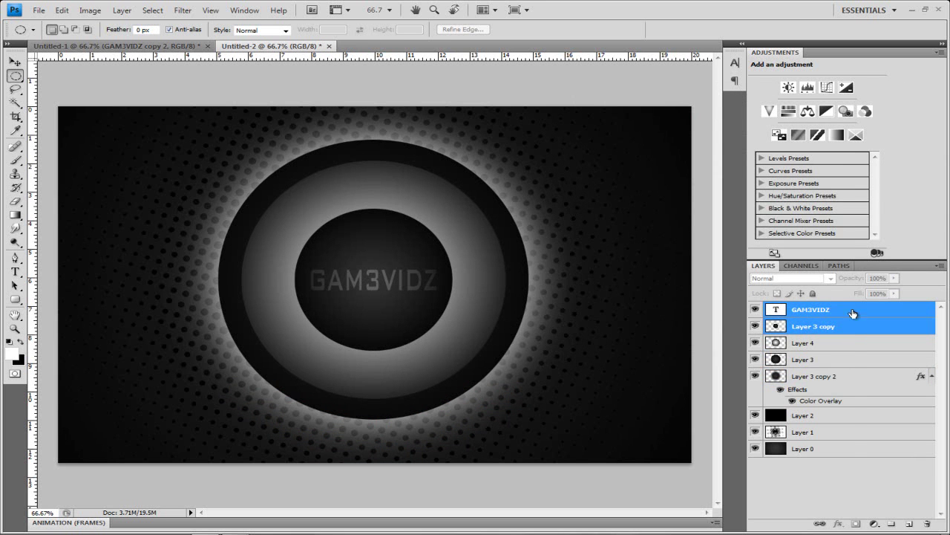
right_click(853, 313)
left_click(784, 221)
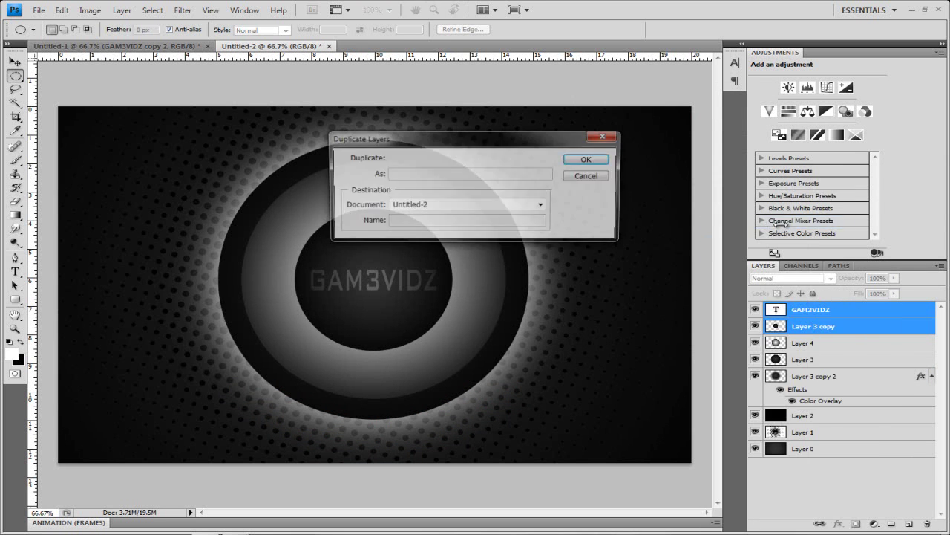
left_click(598, 159)
- Hide the originals, merge the duplicates into GAM3VIDZ copy, and duplicate that layer
left_click(755, 342)
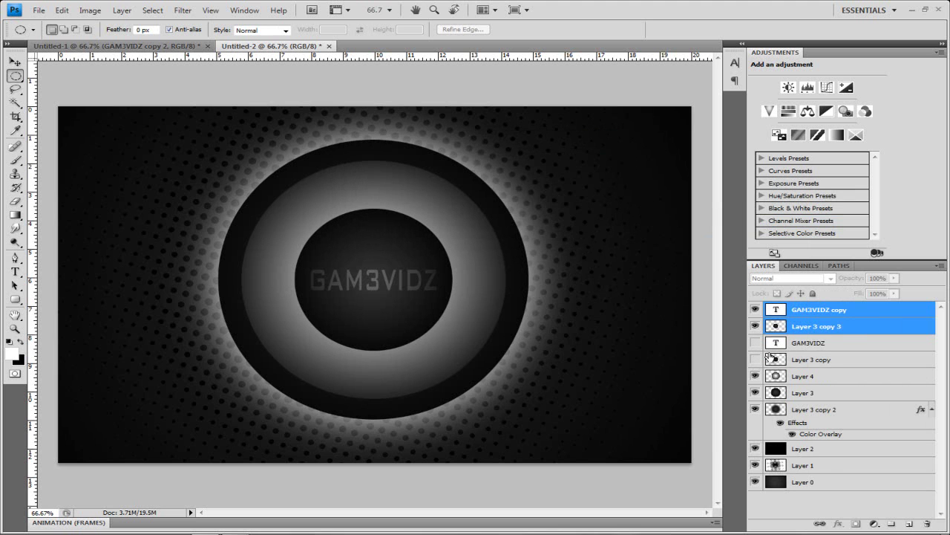
key("ctrl+e")
left_click(753, 309)
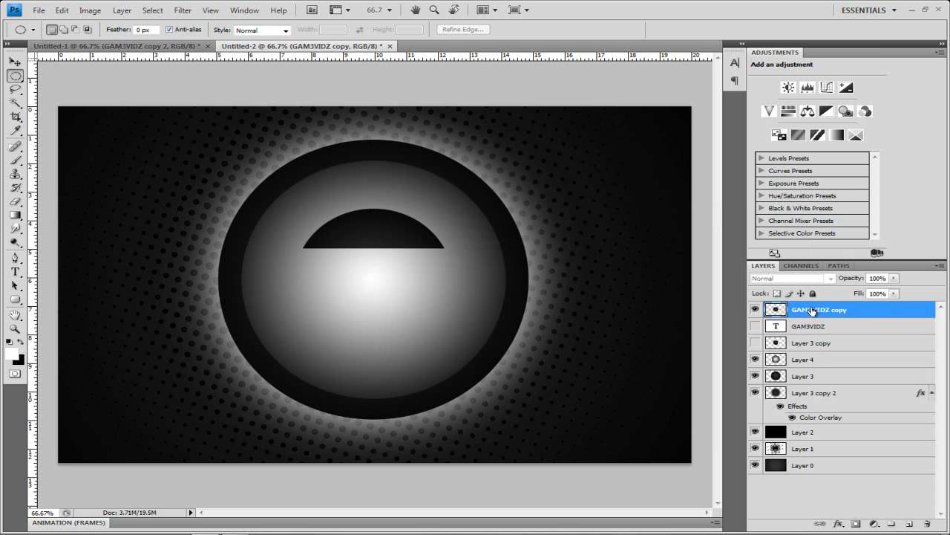
key("ctrl+j")
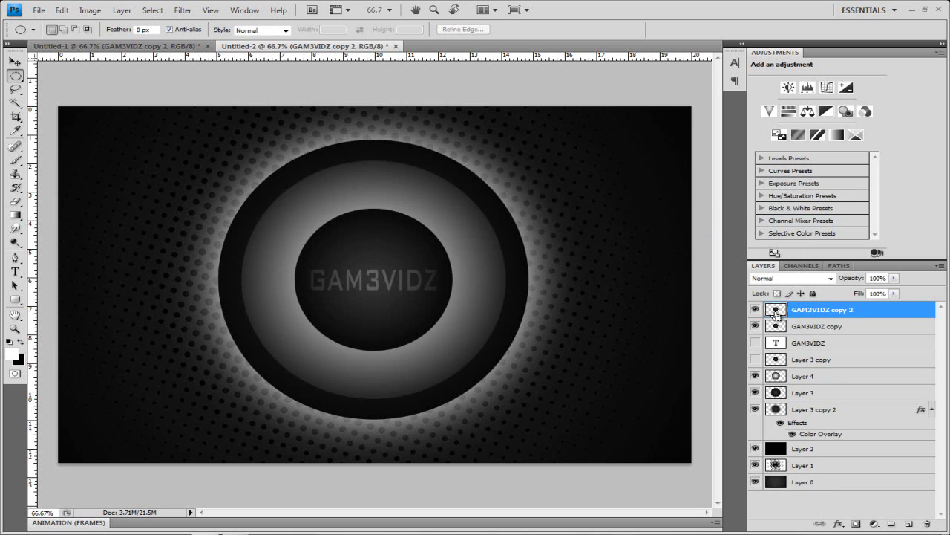
- Scale GAM3VIDZ copy 2 down slightly and centre it horizontally on GAM3VIDZ copy
key("ctrl+t")
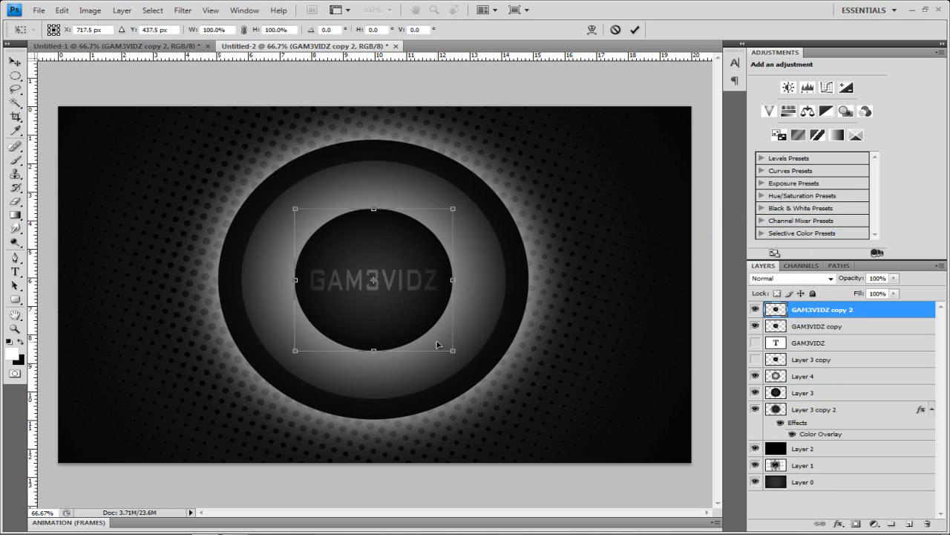
left_click_drag(451, 352, 441, 342)
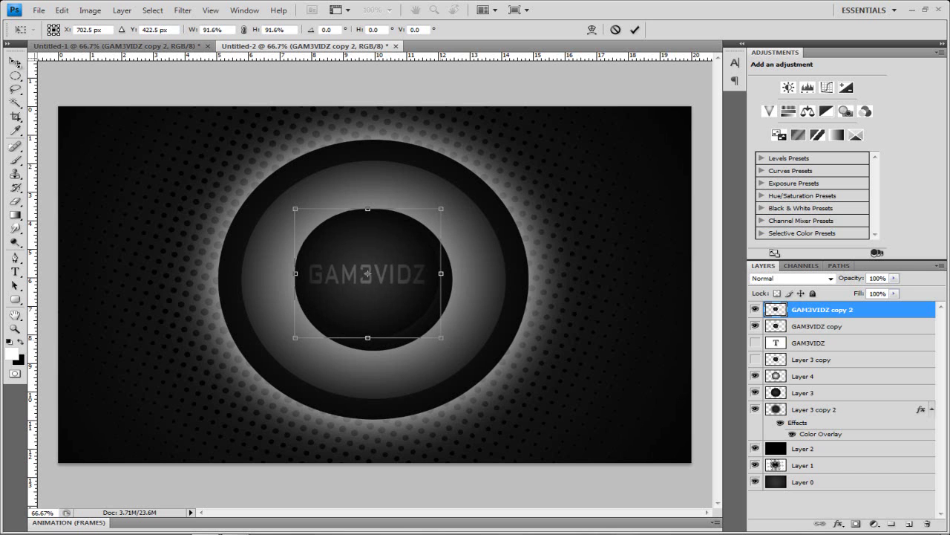
left_click(15, 63)
left_click(407, 210)
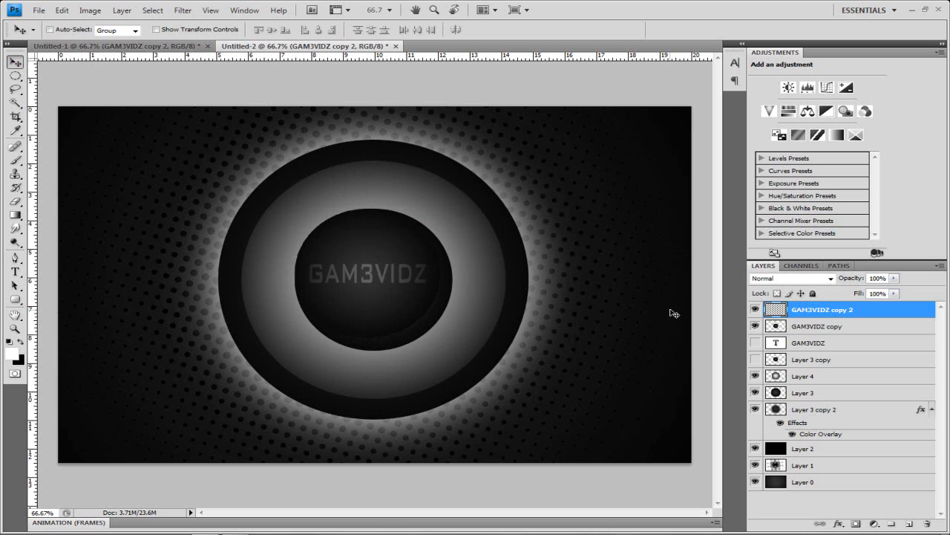
left_click(775, 329, "ctrl")
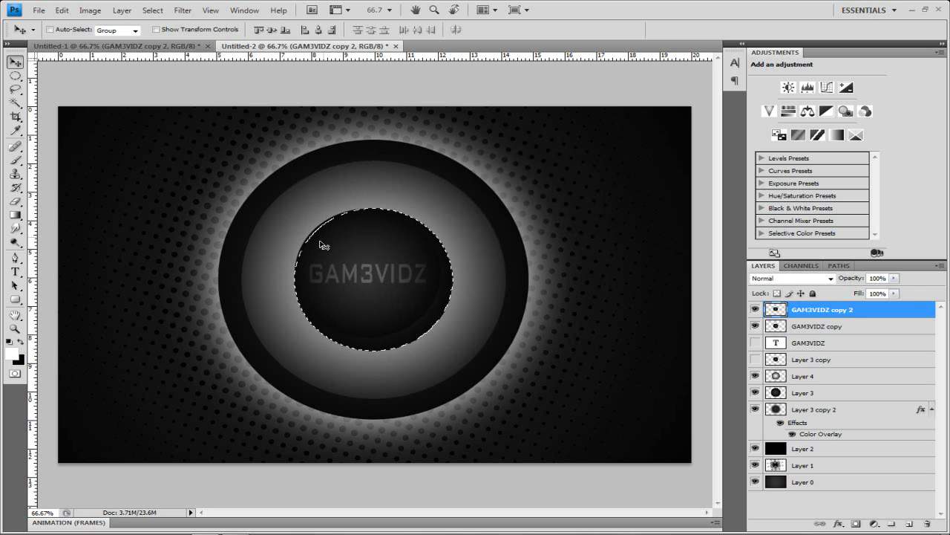
left_click(319, 30)
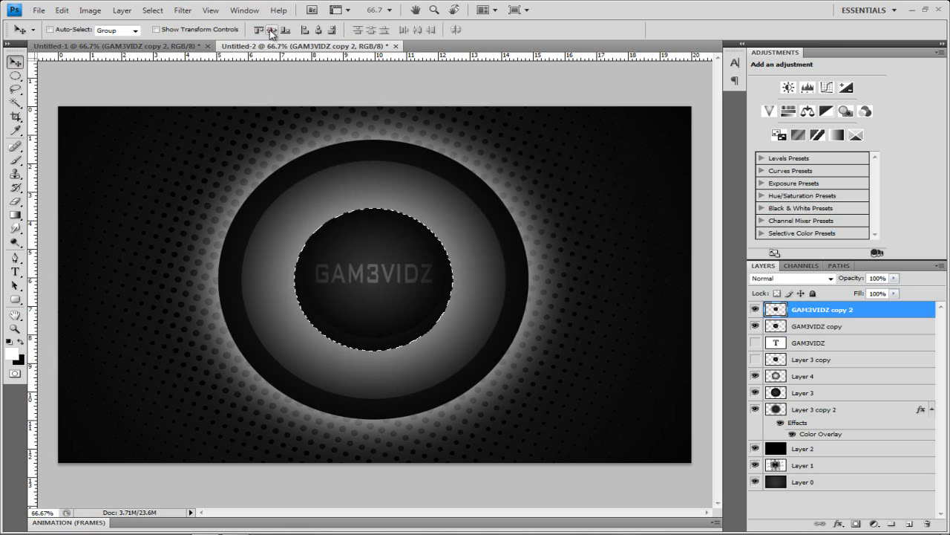
left_click(15, 76)
left_click(695, 306)
- Move GAM3VIDZ copy 2 below GAM3VIDZ copy and hide GAM3VIDZ copy
left_click(755, 309)
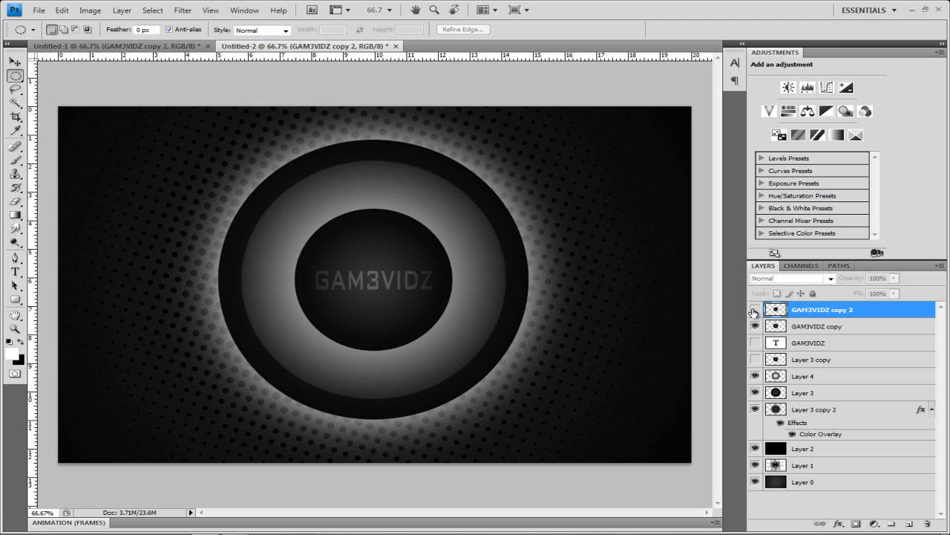
left_click(755, 312)
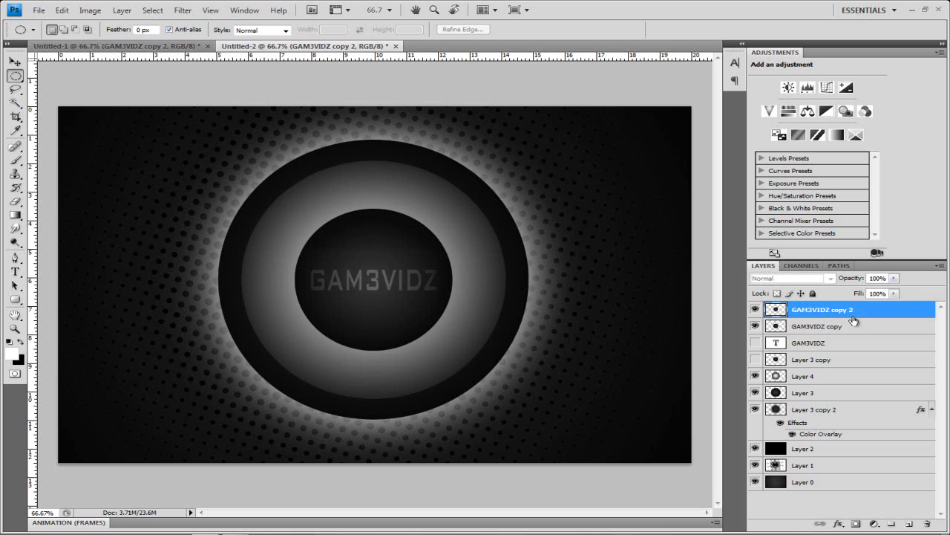
left_click_drag(854, 321, 808, 321)
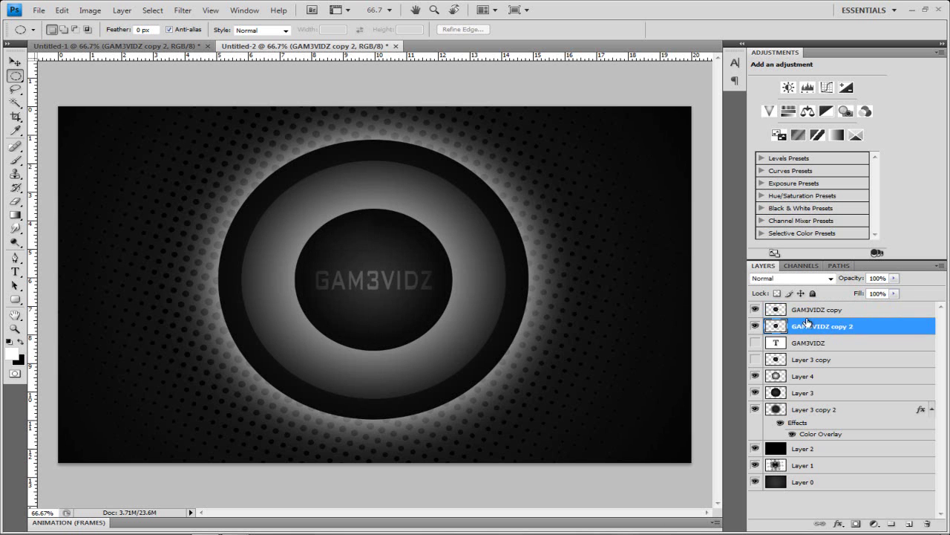
left_click(755, 310)
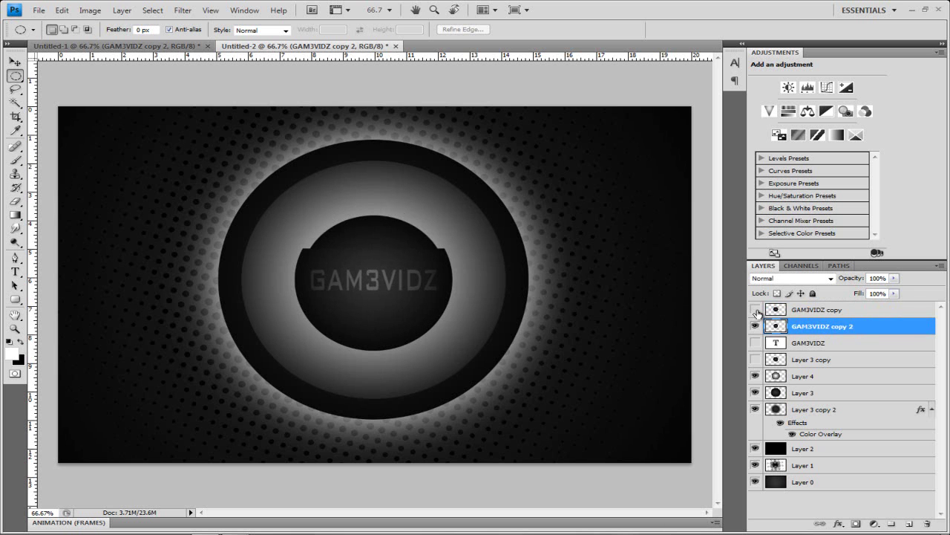
- Show the Animation frames panel from the Window menu
left_click(715, 522)
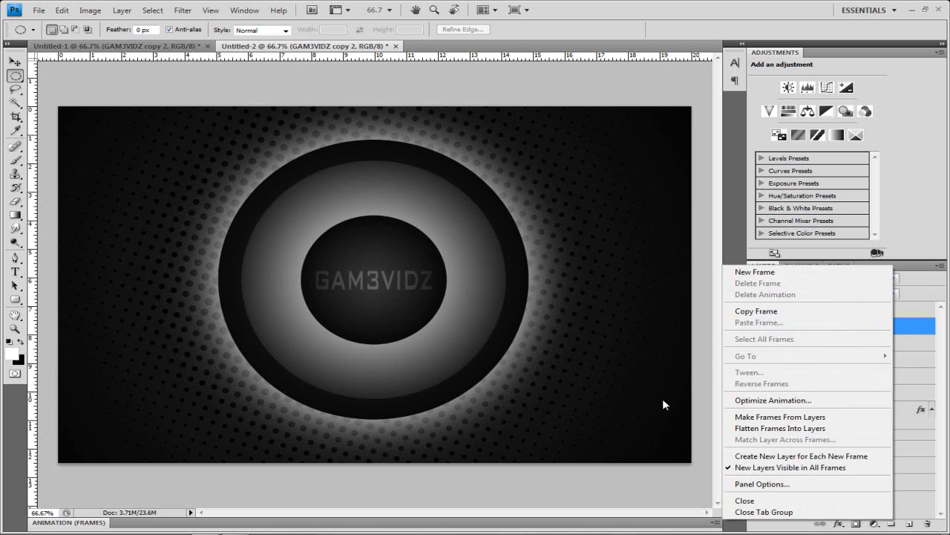
left_click(609, 524)
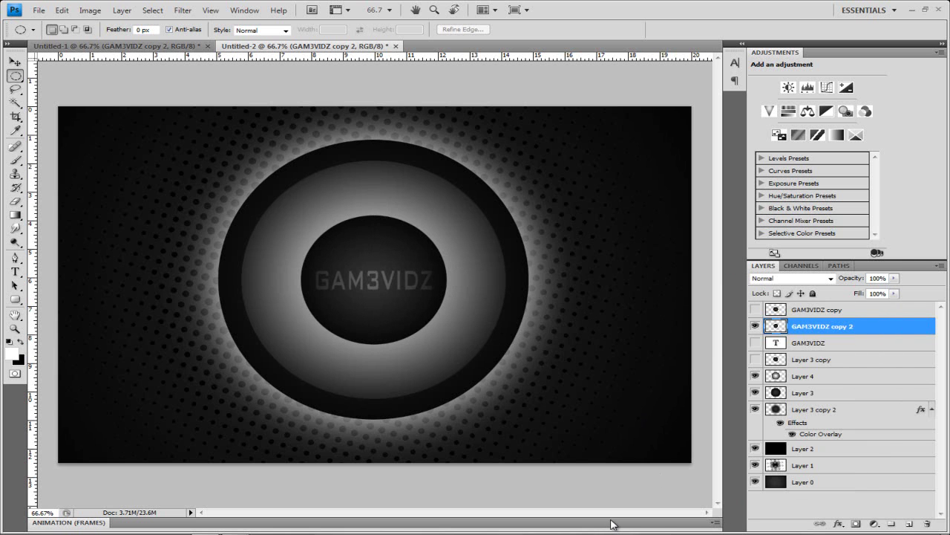
left_click(211, 10)
mouse_move(245, 9)
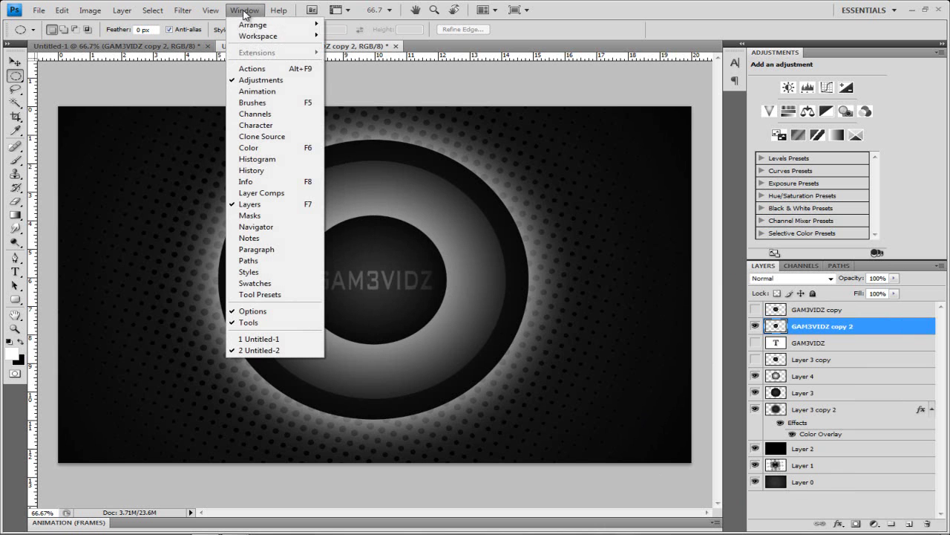
left_click(259, 91)
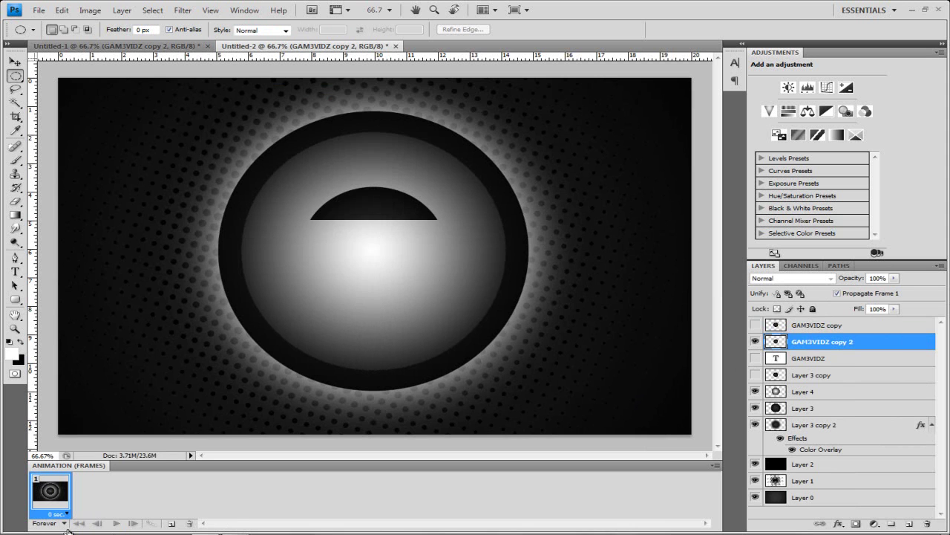
- Add frame 2 showing the larger GAM3VIDZ circle, give both frames 0.5 sec delays, and preview
left_click(173, 524)
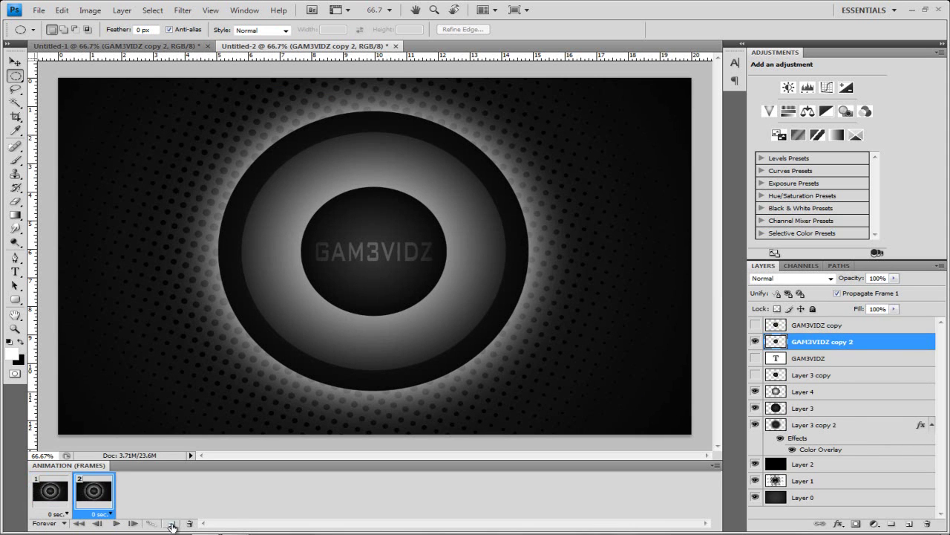
left_click(756, 325)
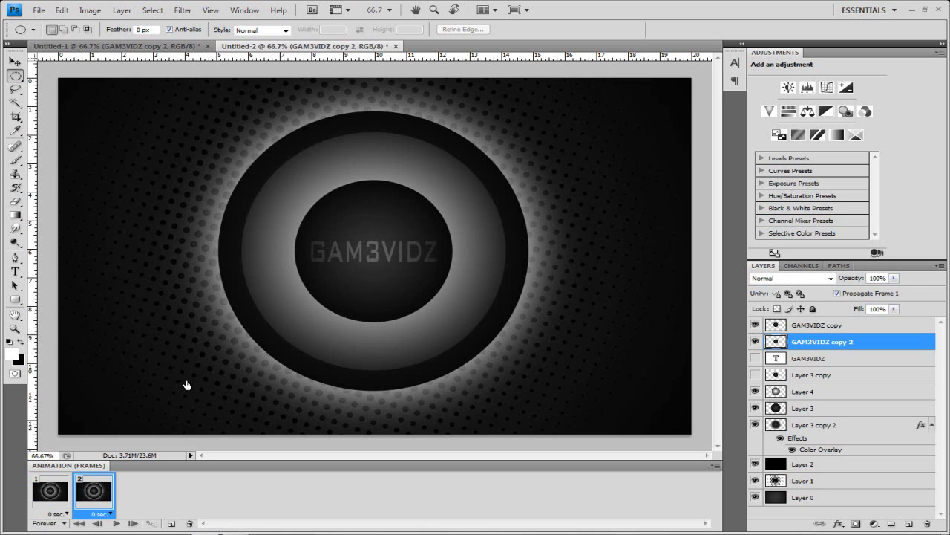
left_click(54, 518)
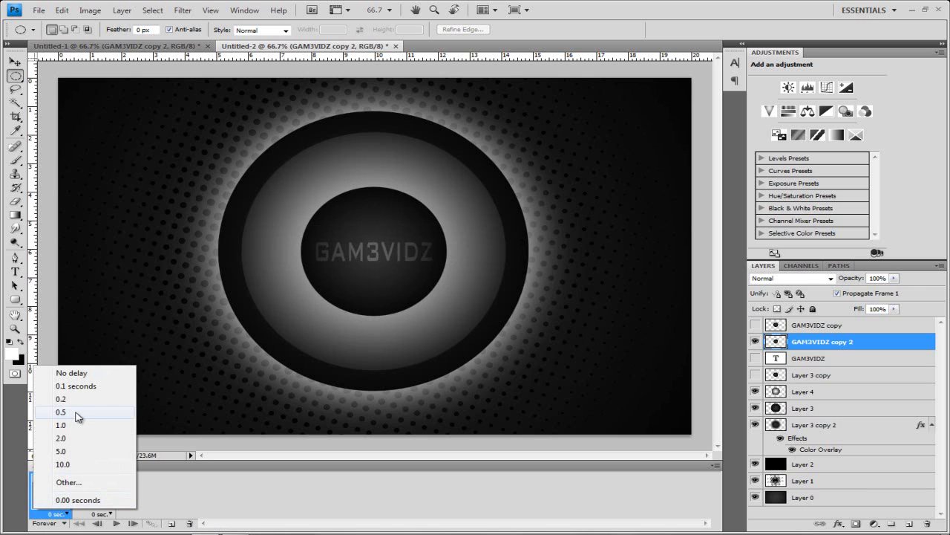
left_click(78, 414)
left_click(97, 518)
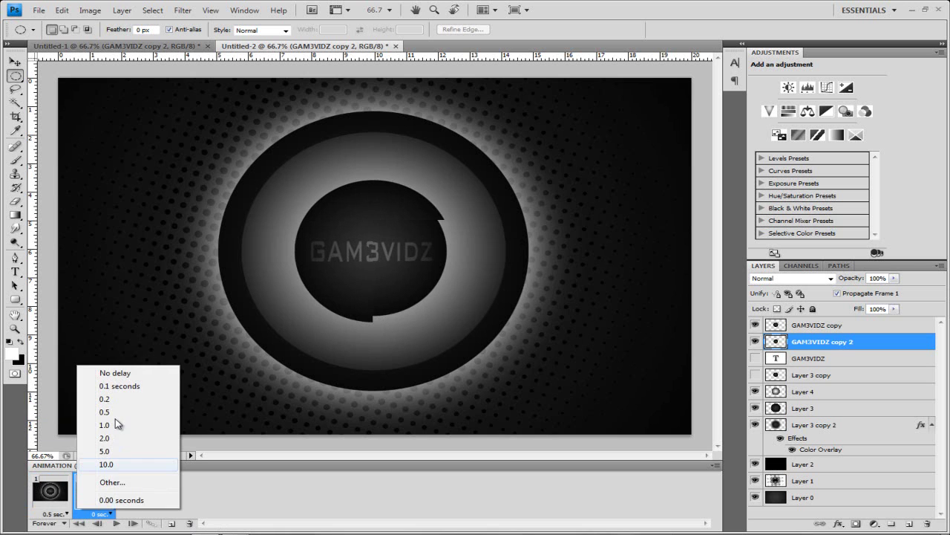
left_click(118, 414)
left_click(115, 523)
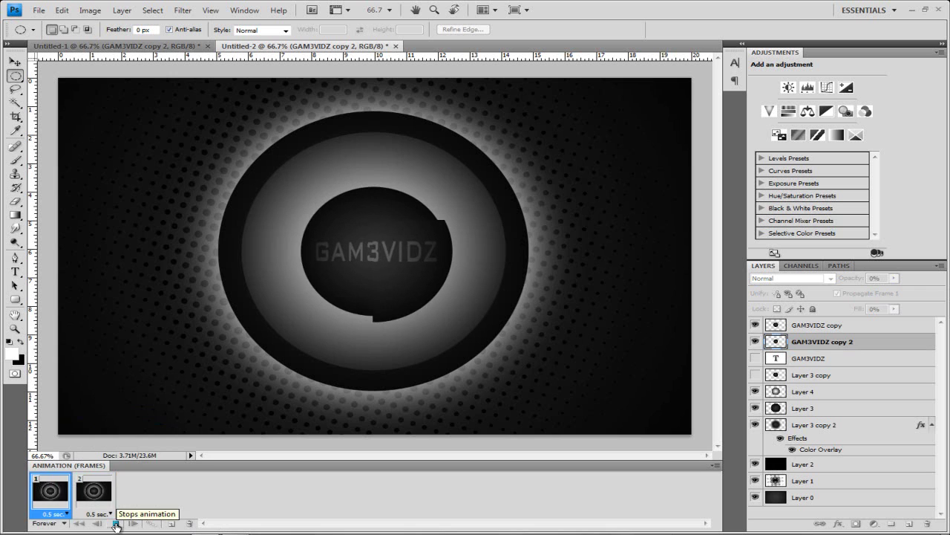
left_click(115, 524)
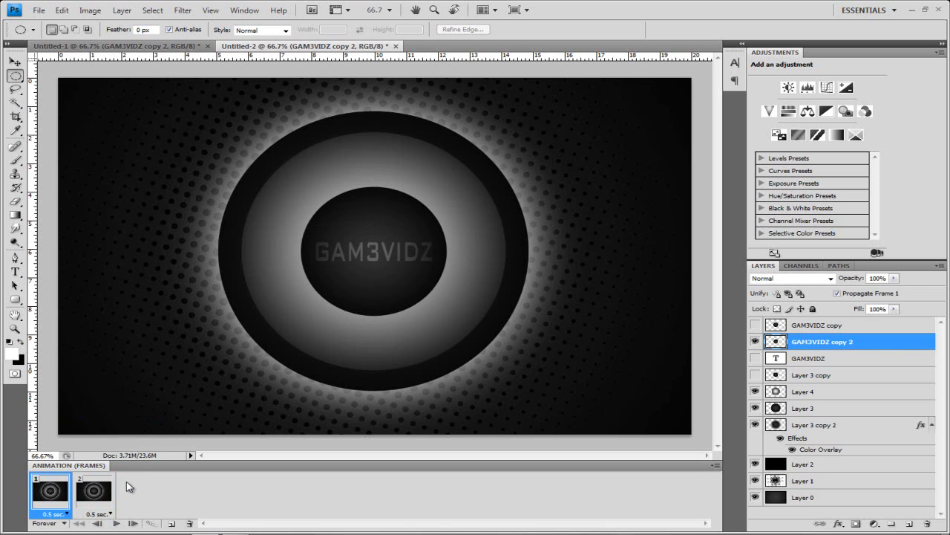
- Save the Photoshop document
left_click(39, 12)
left_click(87, 171)
left_click(755, 360)
- Export the animation through Save for Web & Devices as a GIF named BASS
left_click(37, 10)
left_click(107, 194)
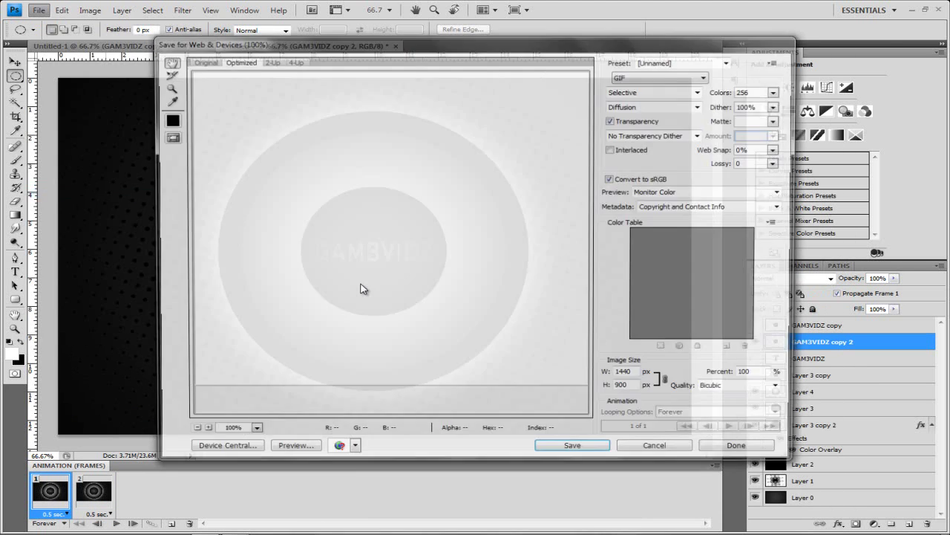
left_click(600, 453)
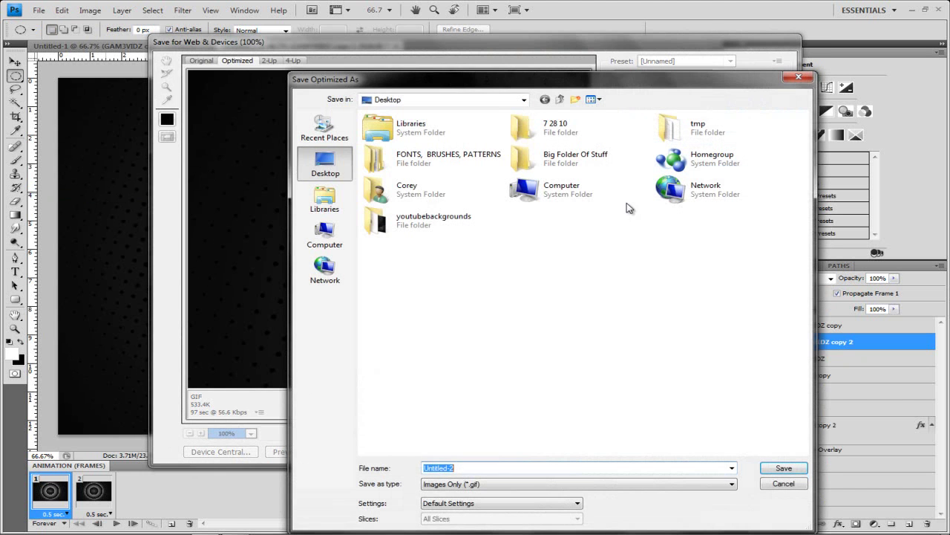
type("BASS")
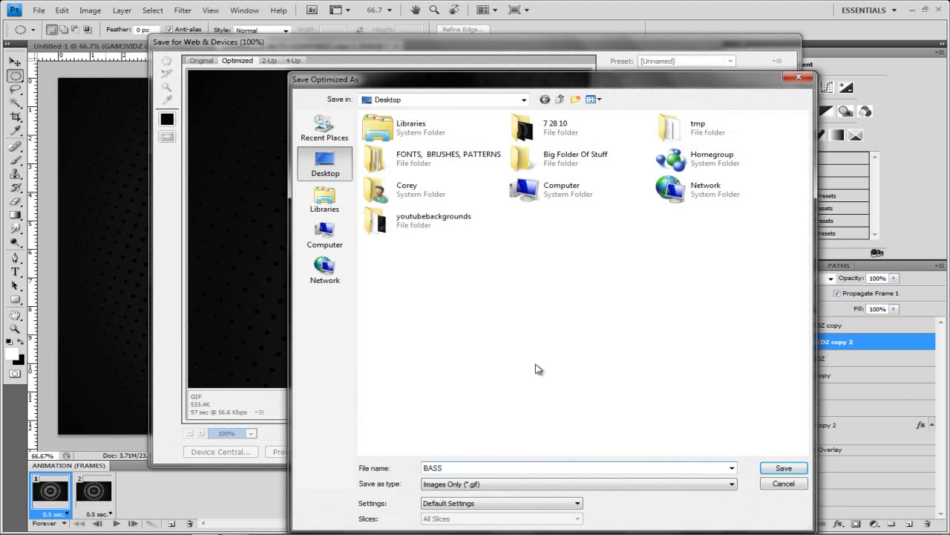
key("Return")
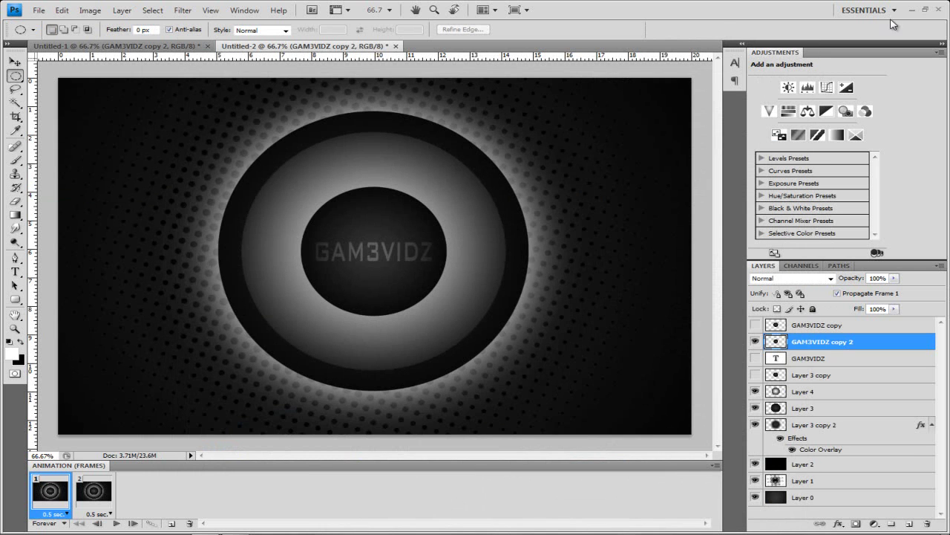
- Preview BASS.gif from the desktop in Chrome, then return to the desktop
left_click(912, 9)
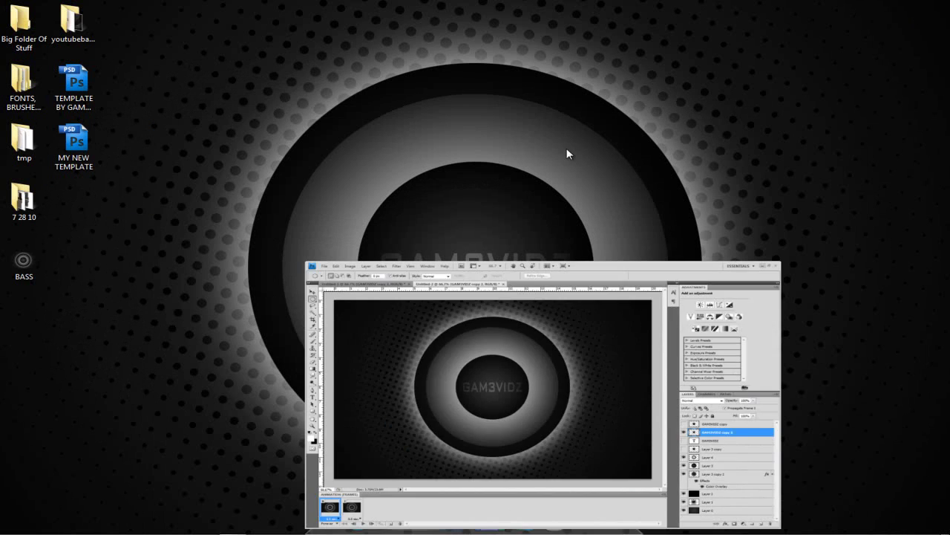
double_click(33, 255)
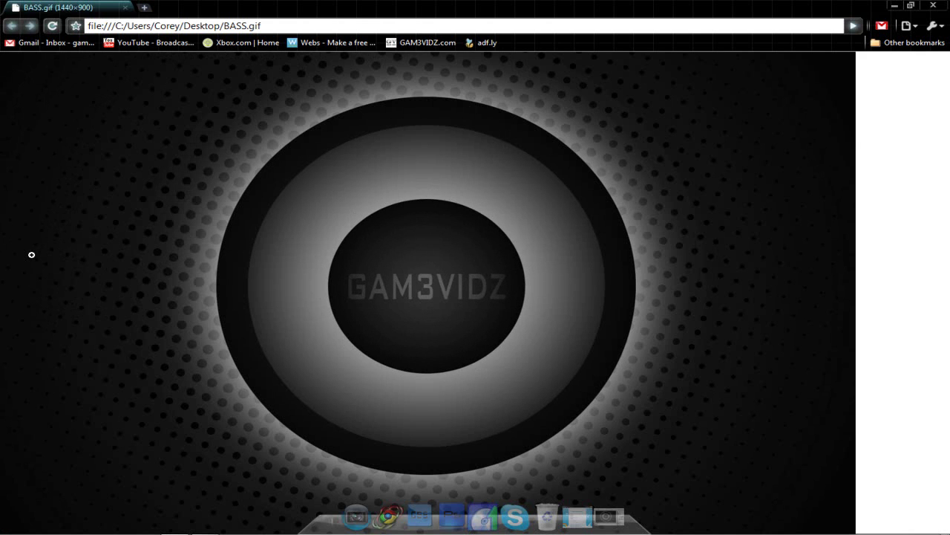
key("super+d")
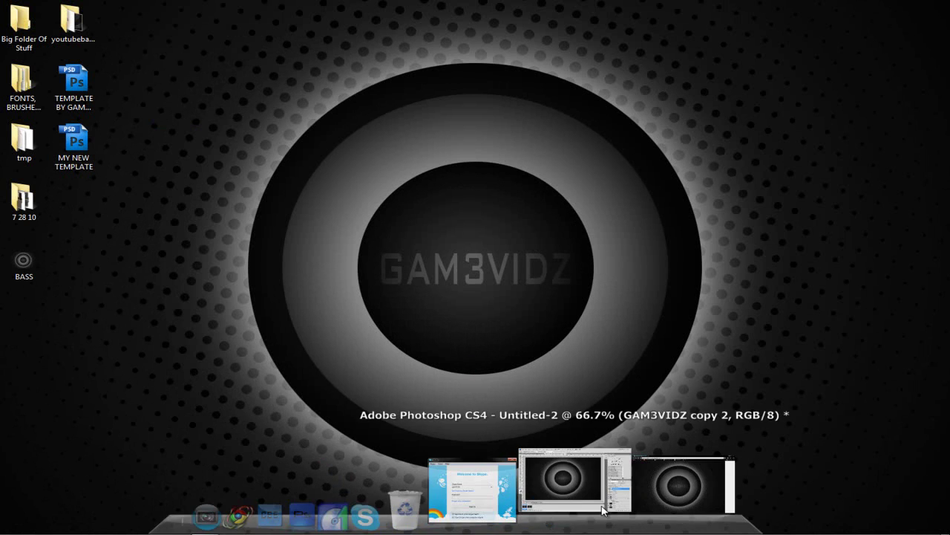
- Show GAM3VIDZ copy and save the image as JPEG named BACKGROUND at Maximum quality
left_click(562, 483)
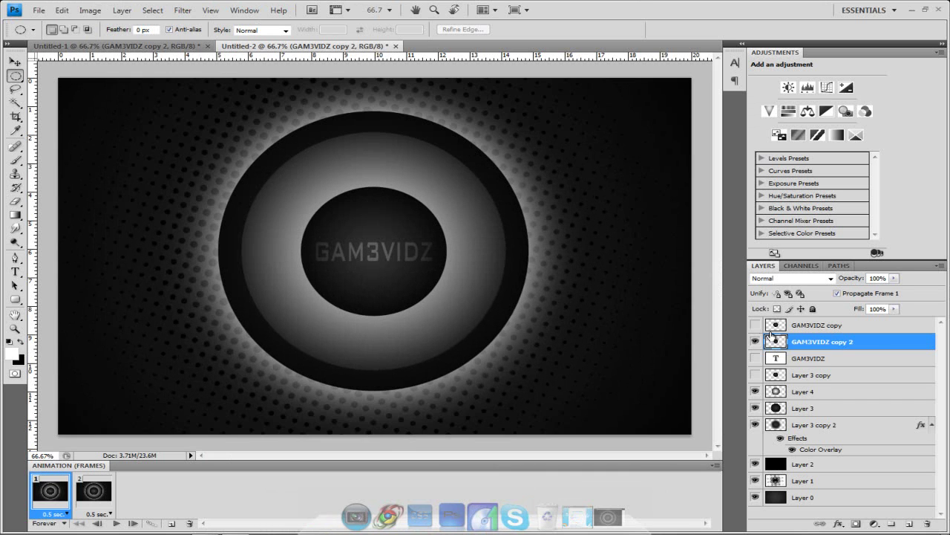
left_click(756, 324)
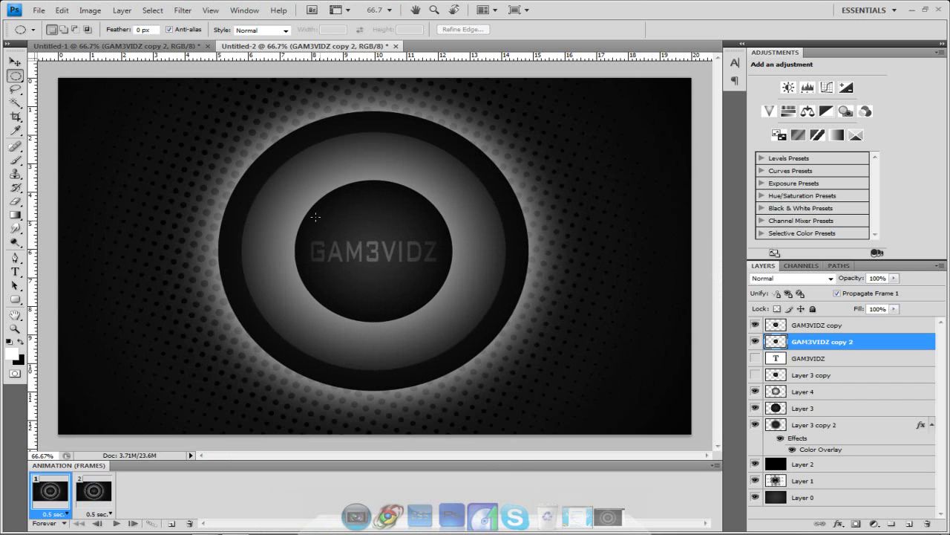
left_click(39, 11)
left_click(119, 170)
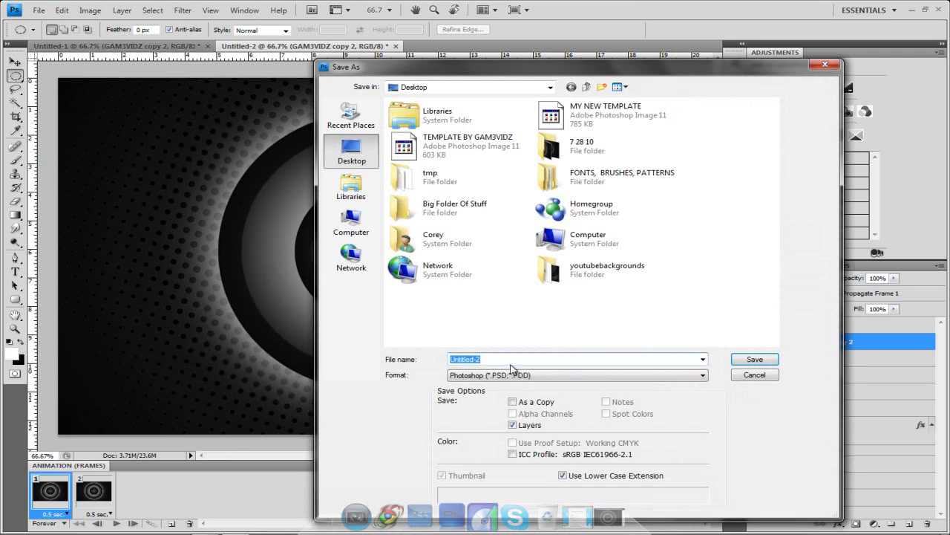
left_click(502, 376)
left_click(505, 289)
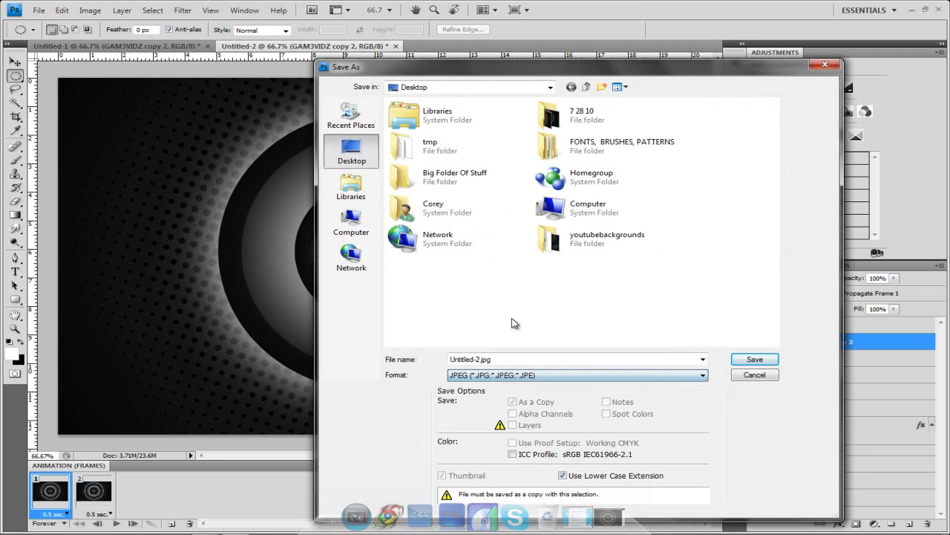
type("BACKGROUND")
key("Return")
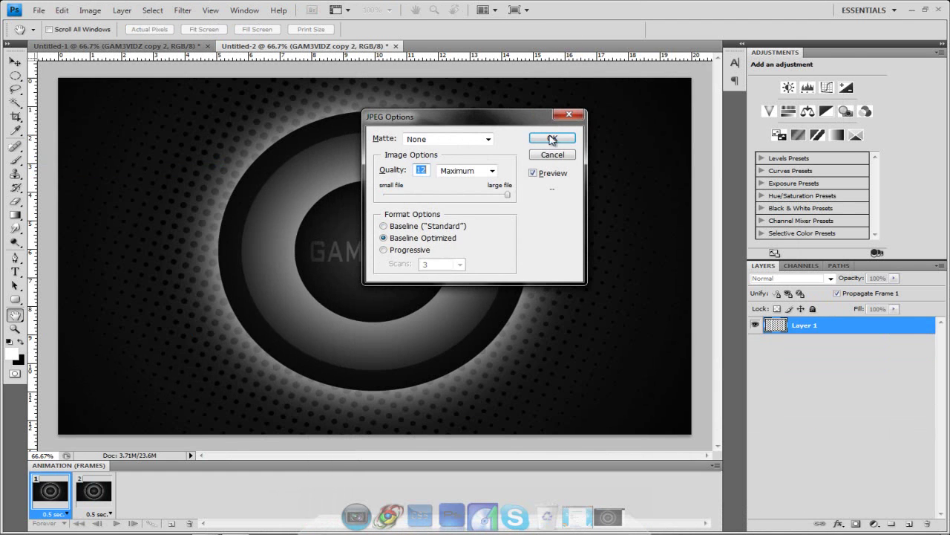
left_click(562, 140)
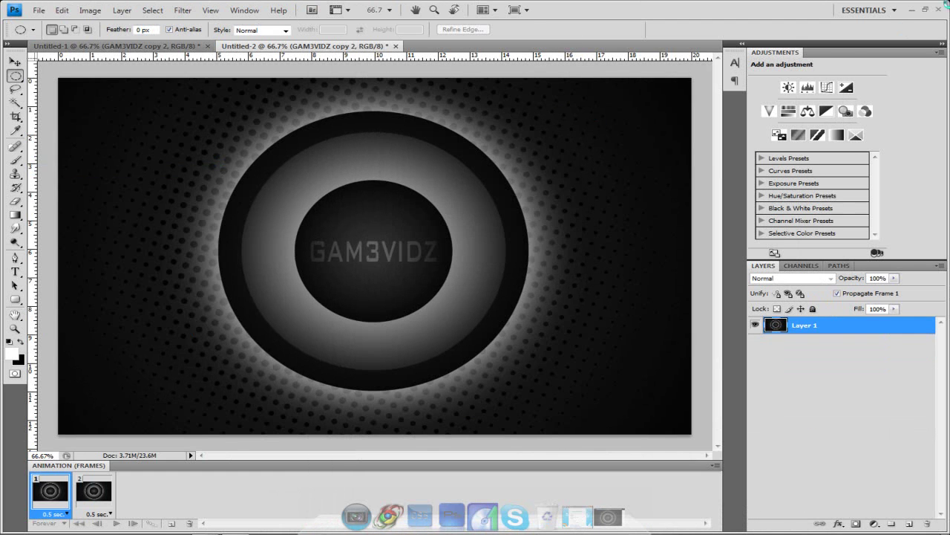
- Set the BACKGROUND image on the desktop as the Windows wallpaper
left_click(915, 12)
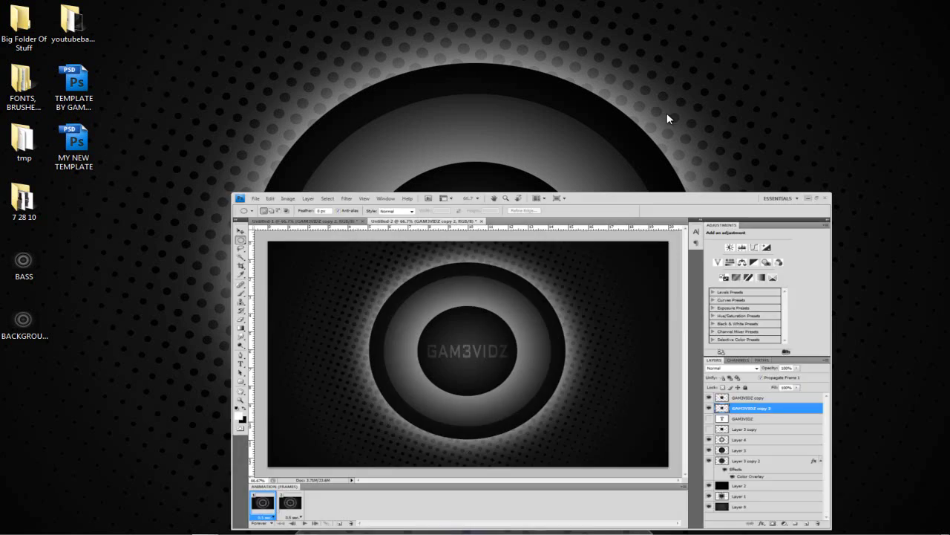
right_click(25, 329)
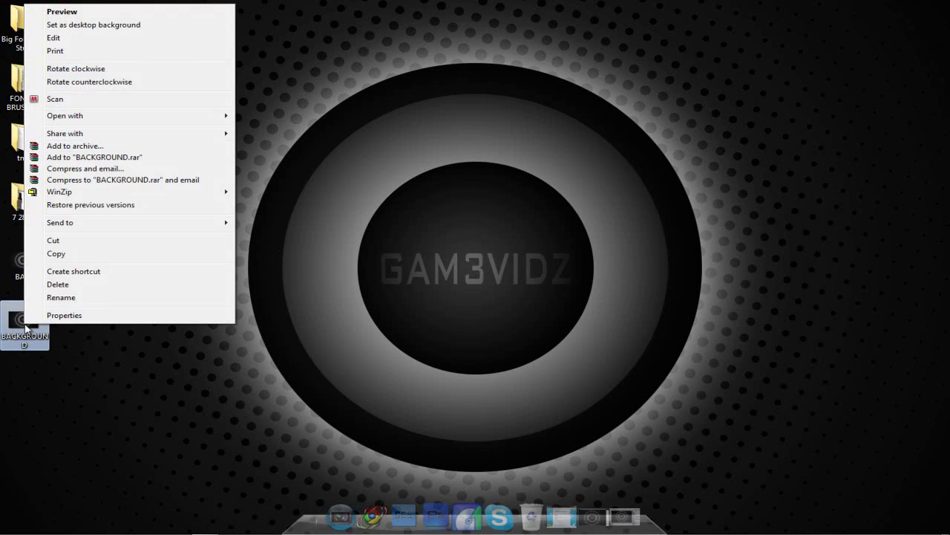
left_click(112, 24)
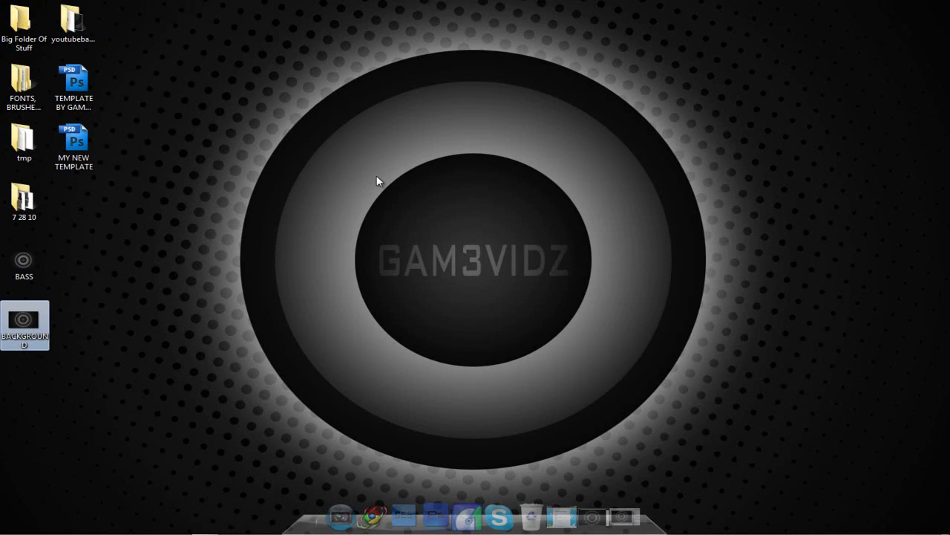
right_click(47, 269)
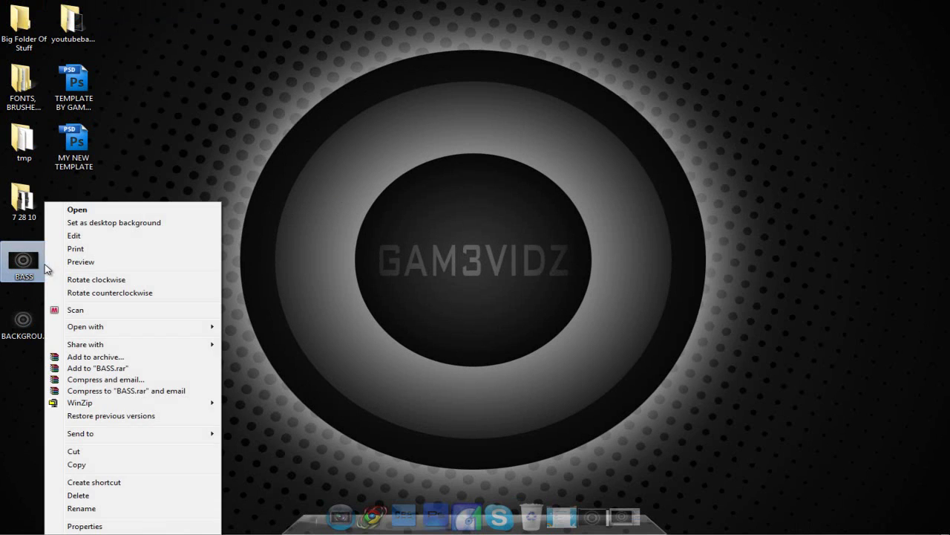
left_click(66, 225)
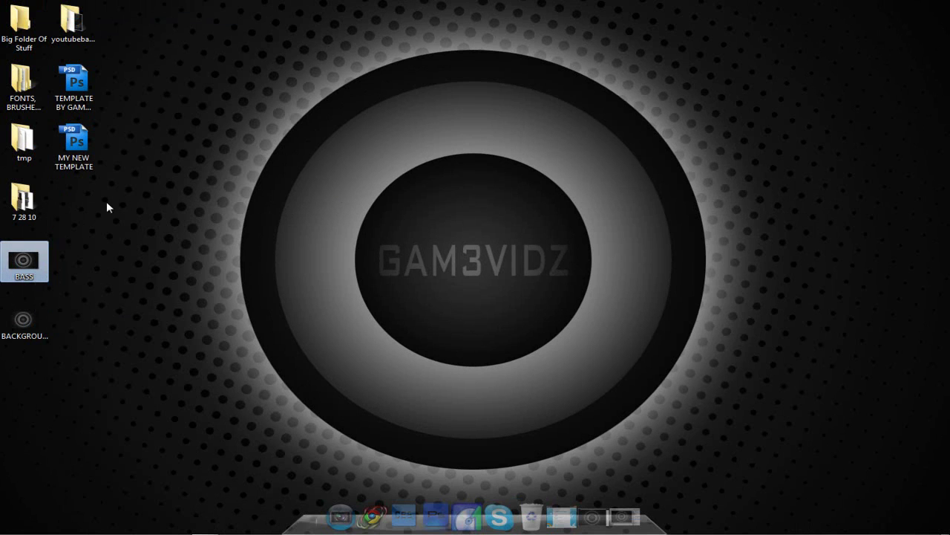